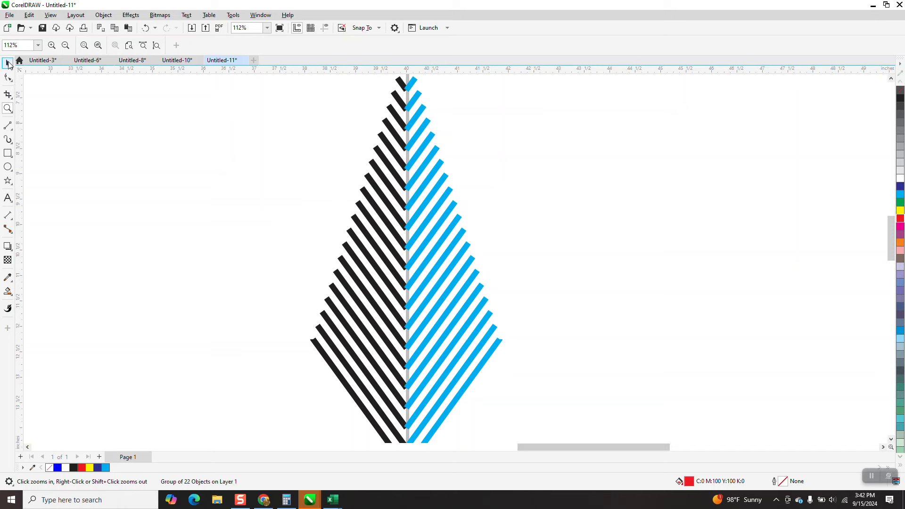
- Recolour the cyan striped left half of the lower kite to dark blue
key(space)
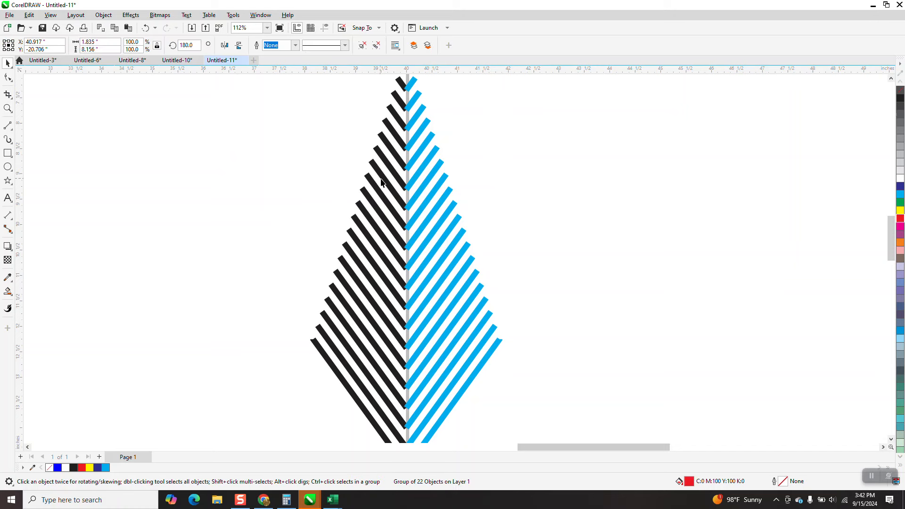
key(space)
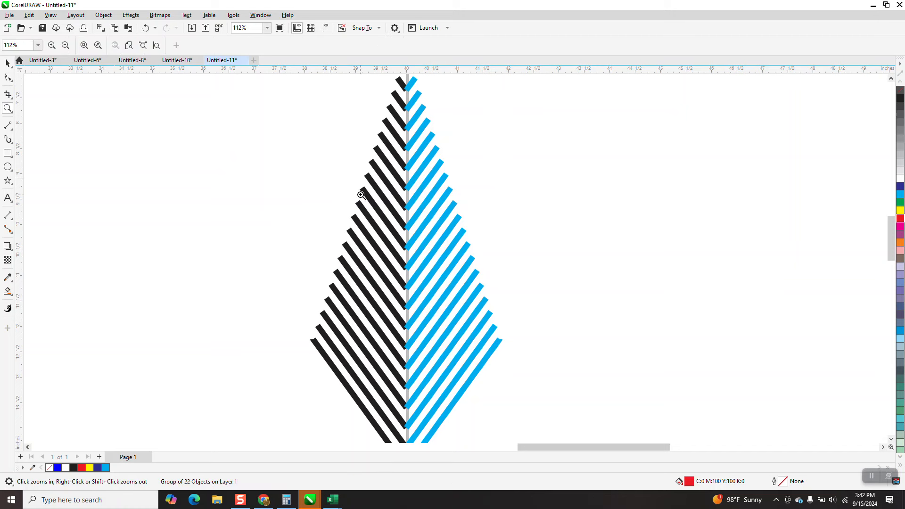
drag(363, 198, 446, 247)
scroll(446, 248, down, 4)
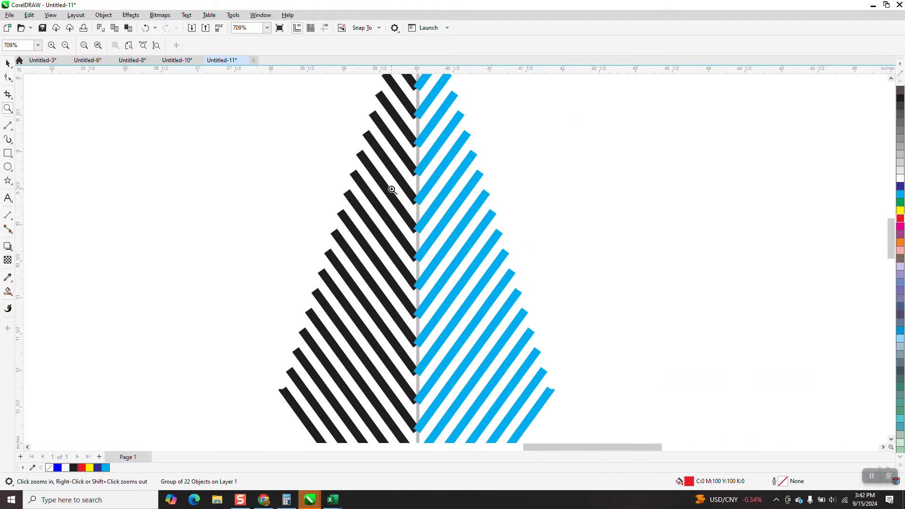
scroll(371, 248, down, 2)
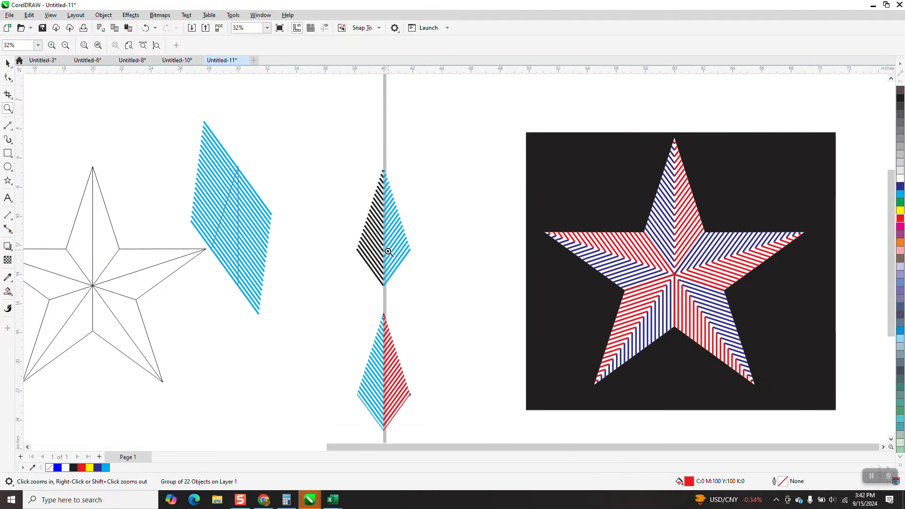
drag(364, 295, 424, 386)
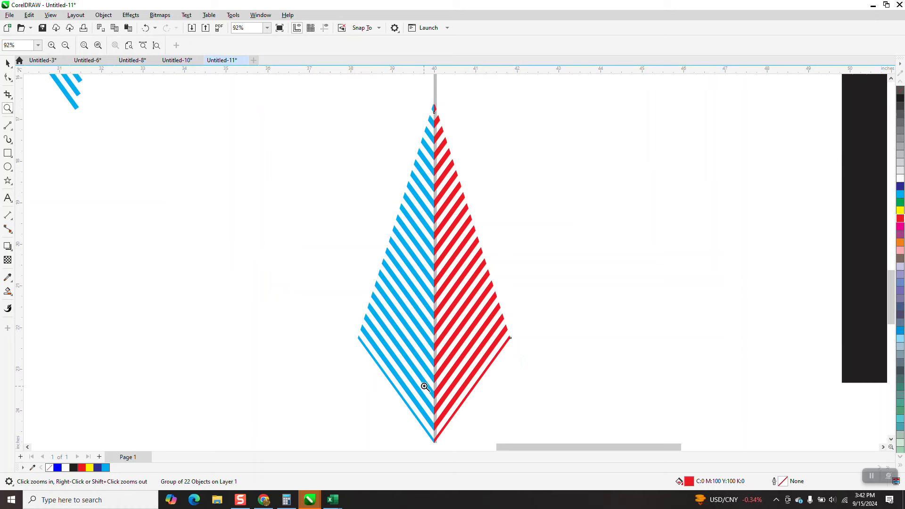
click(8, 63)
click(420, 189)
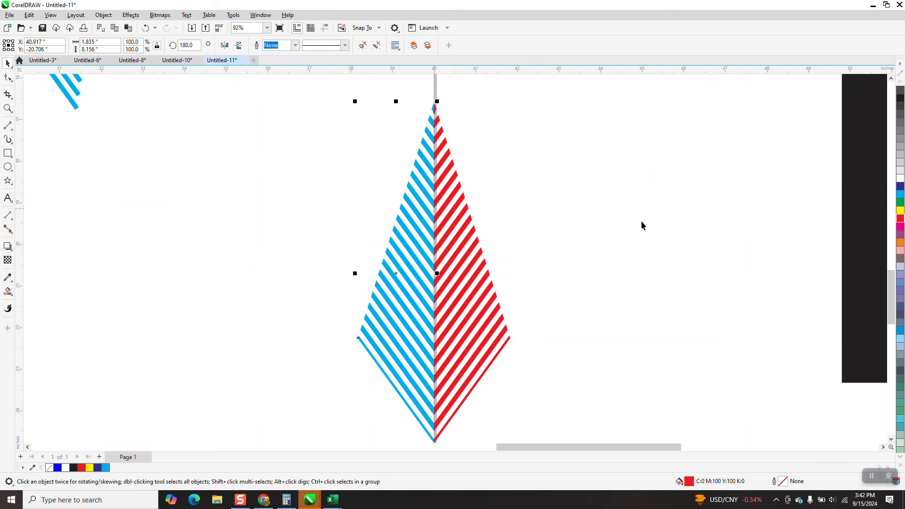
click(899, 188)
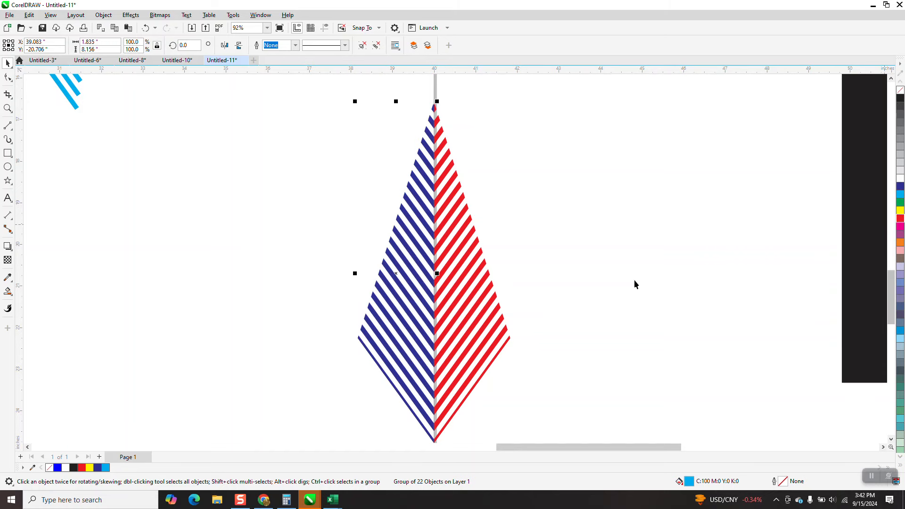
- Delete the cyan striped blend and the half-point outline inside it, beside the outlined star
click(8, 108)
drag(380, 199, 475, 266)
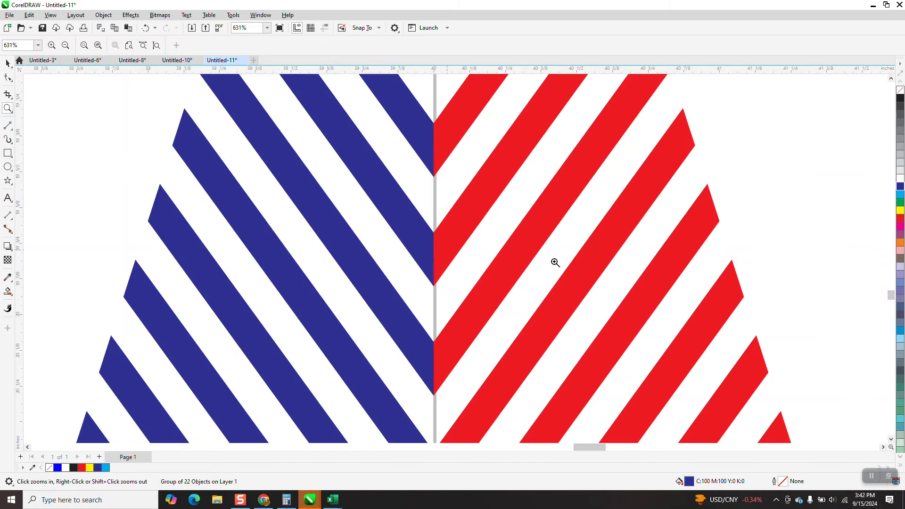
scroll(561, 256, down, 5)
scroll(558, 256, down, 4)
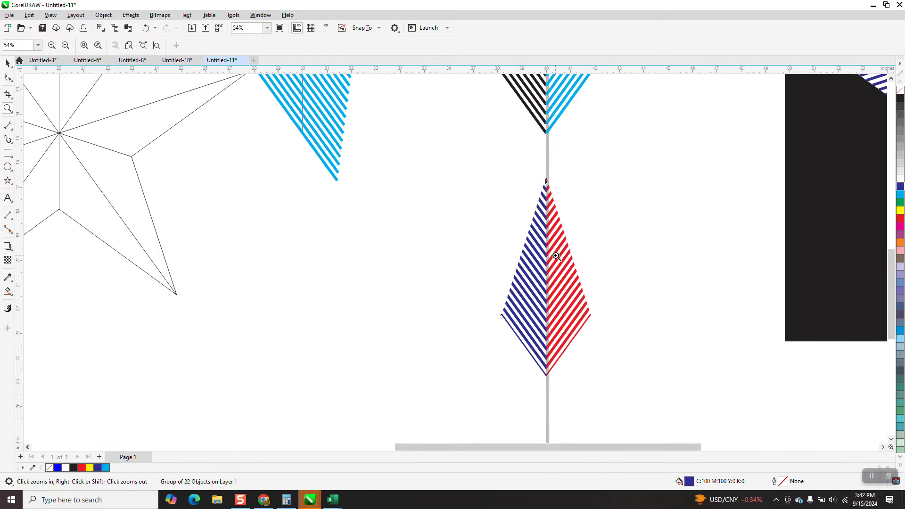
scroll(509, 249, down, 3)
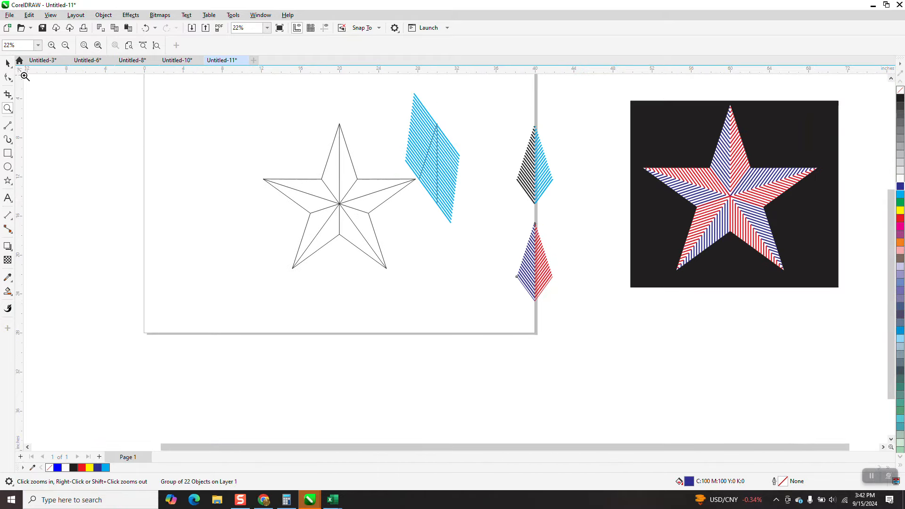
click(7, 63)
drag(400, 89, 482, 224)
key(Delete)
- Smart-fill the left half of the star's top point and nudge it 12 inches left as an unfilled, black-outlined shape
click(425, 203)
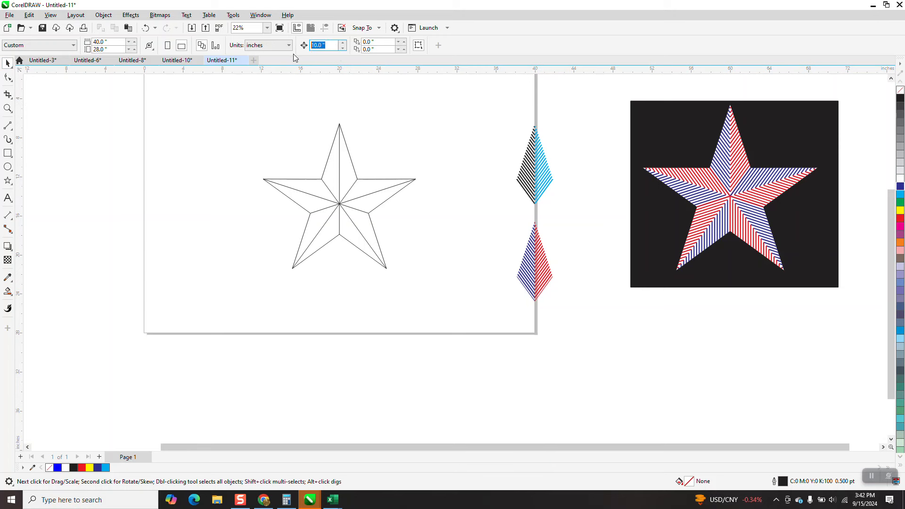
text(12)
click(8, 291)
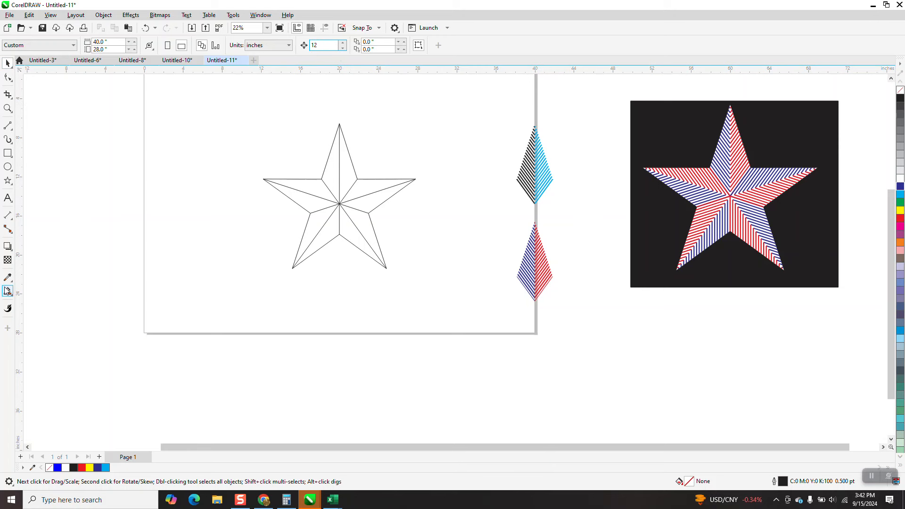
click(328, 169)
key(Left)
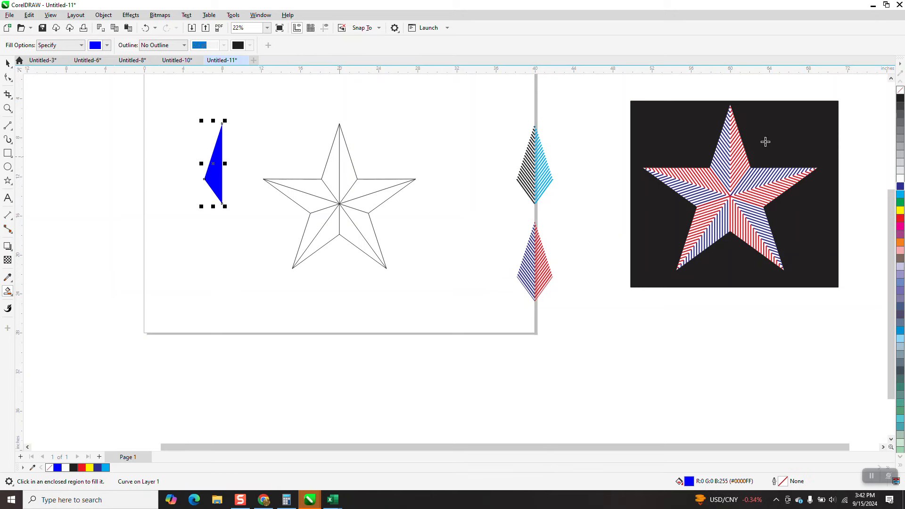
click(900, 90)
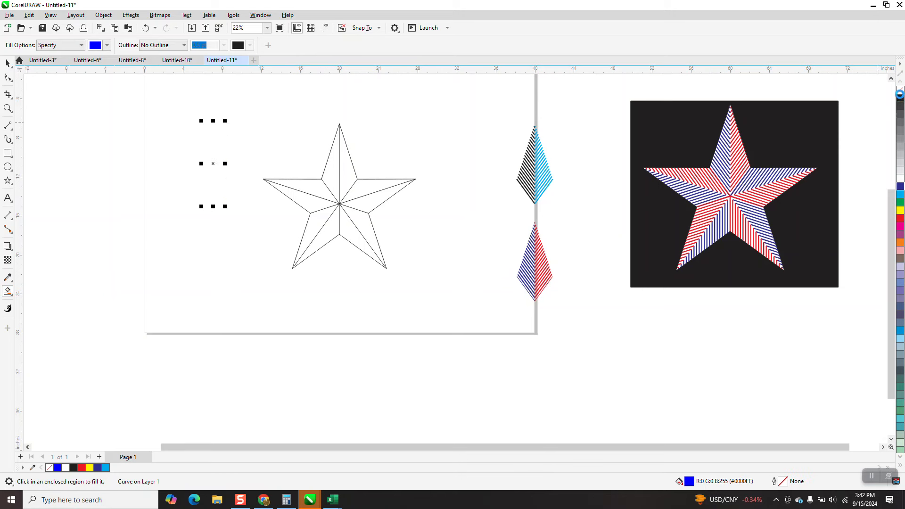
right_click(900, 97)
- Draw a 2-point line along the extracted shape's short lower edge and scale it about its centre to 293.1%
key(z)
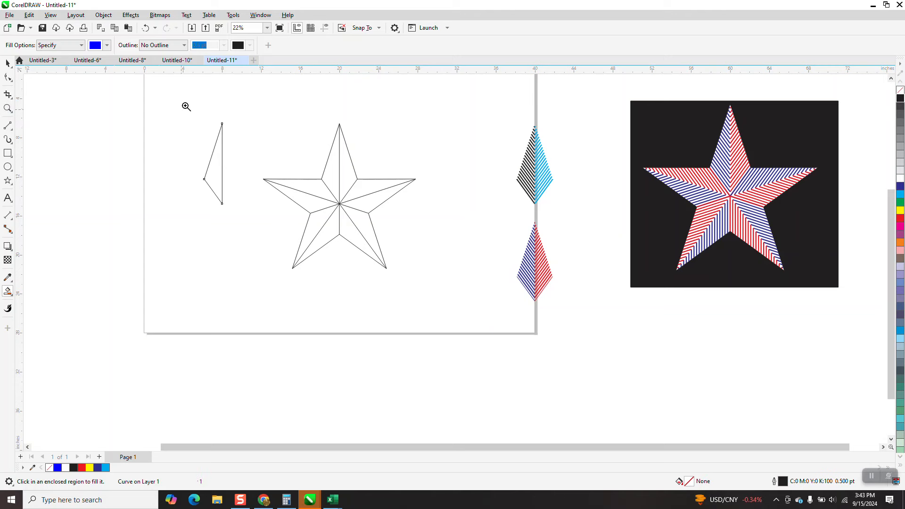
drag(185, 105, 341, 250)
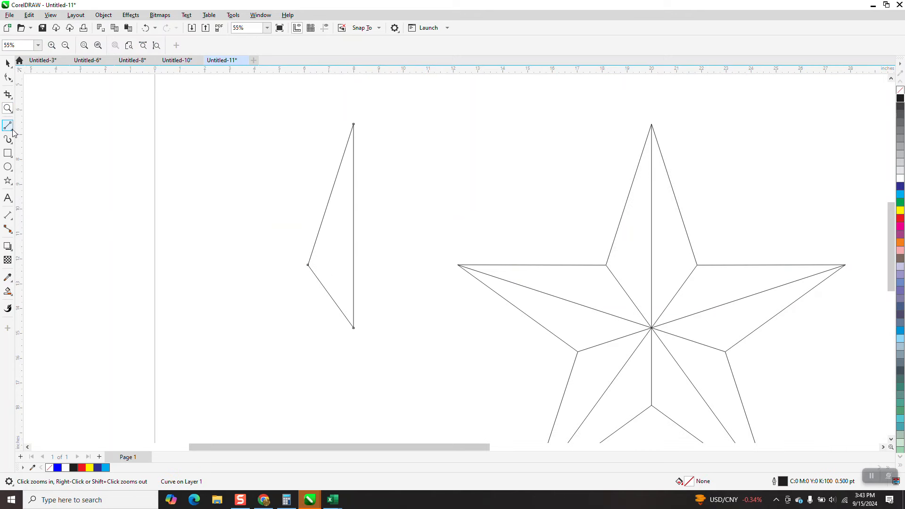
click(7, 126)
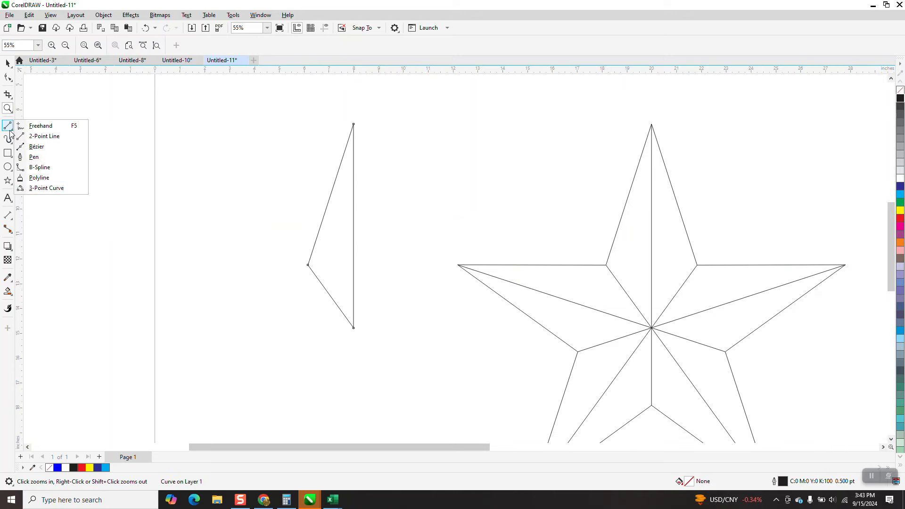
click(33, 136)
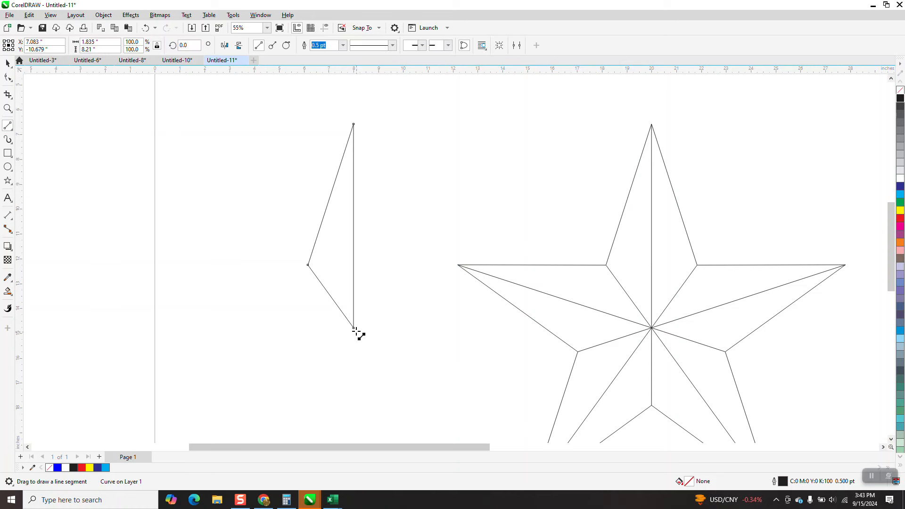
drag(354, 328, 308, 265)
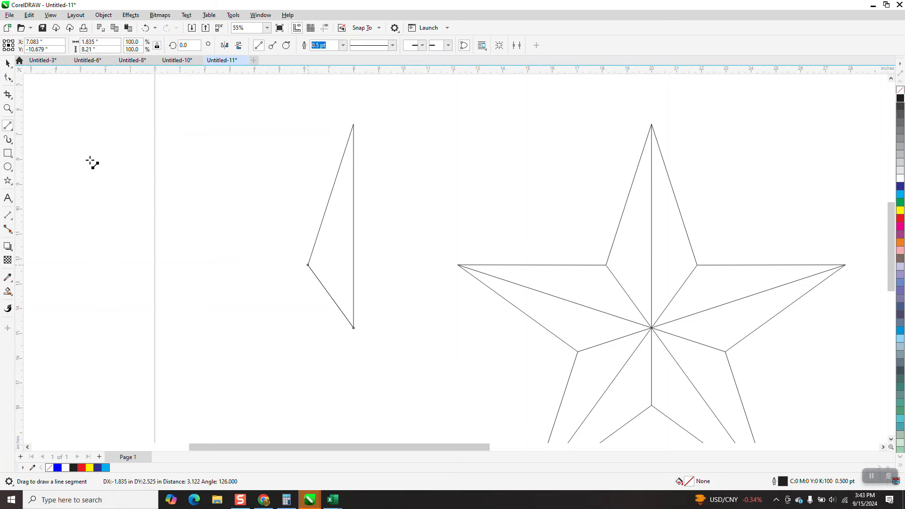
click(8, 63)
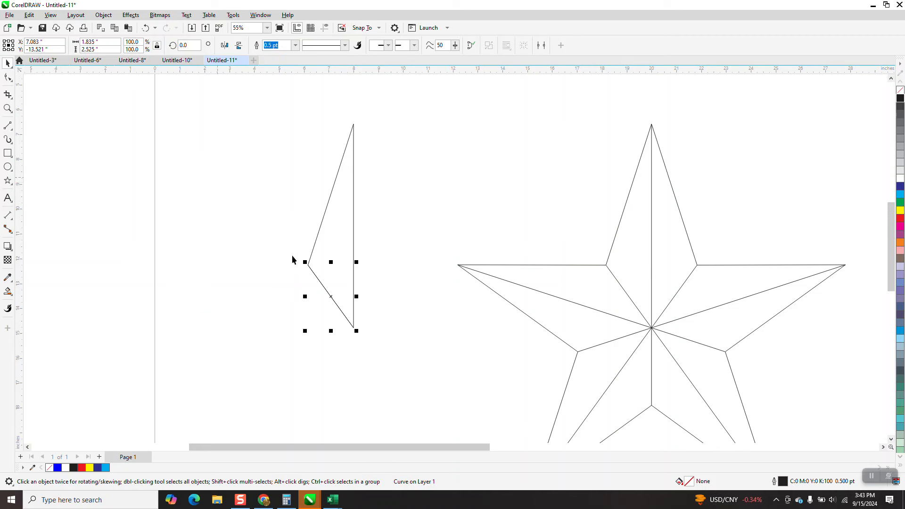
drag(304, 263, 261, 201)
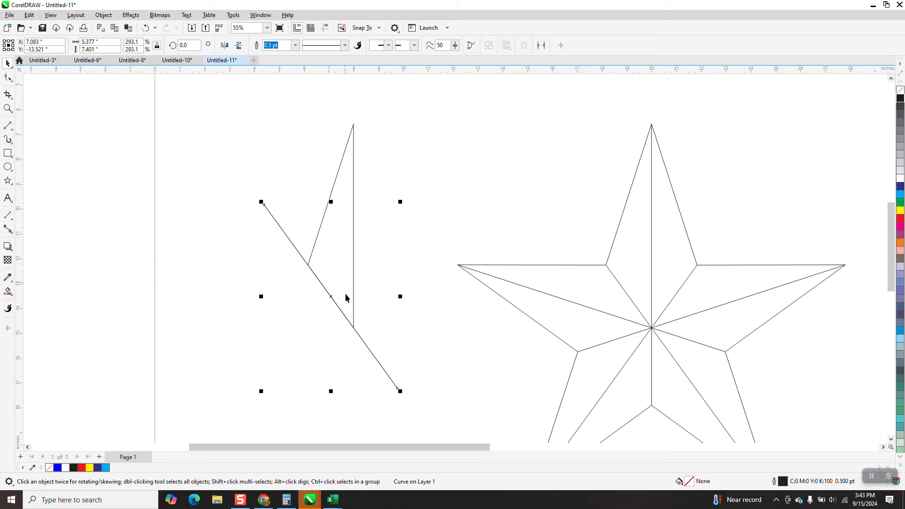
drag(329, 295, 356, 130)
scroll(358, 217, down, 2)
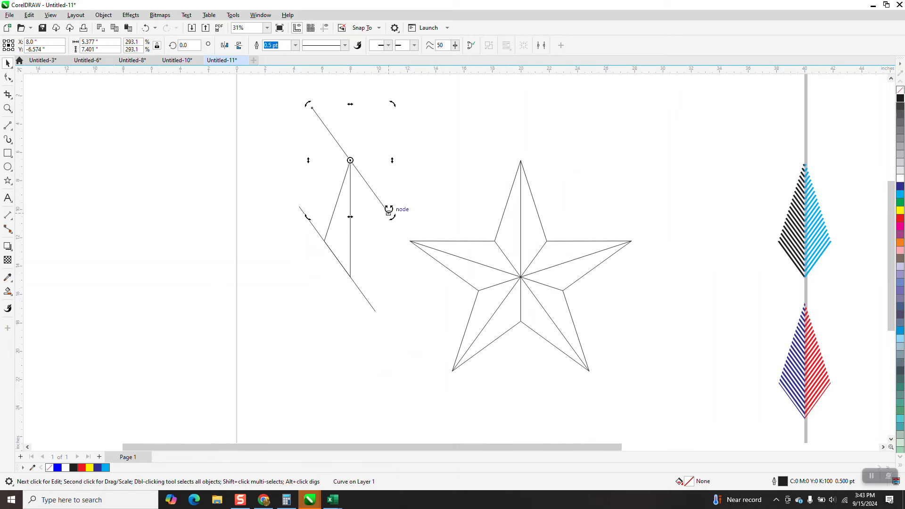
key(Delete)
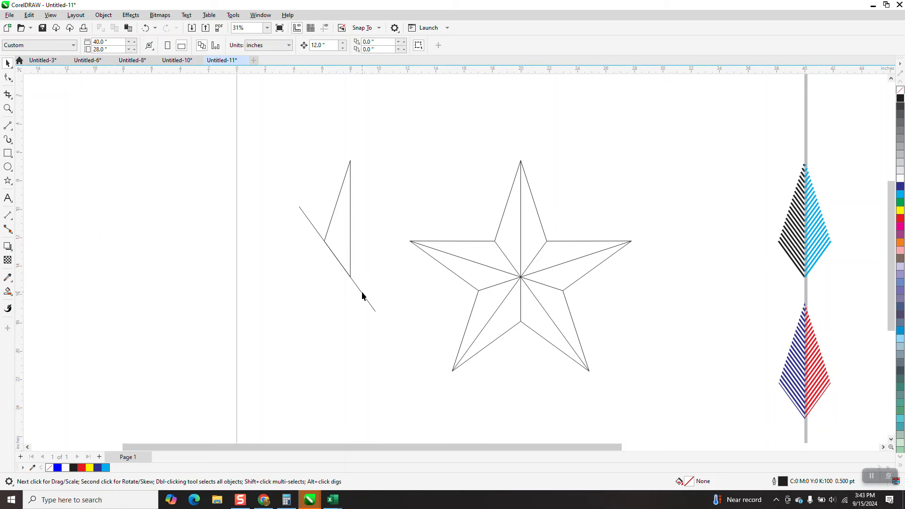
- Set the long diagonal line's outline width to 8 pt and convert the outline to an object
click(364, 290)
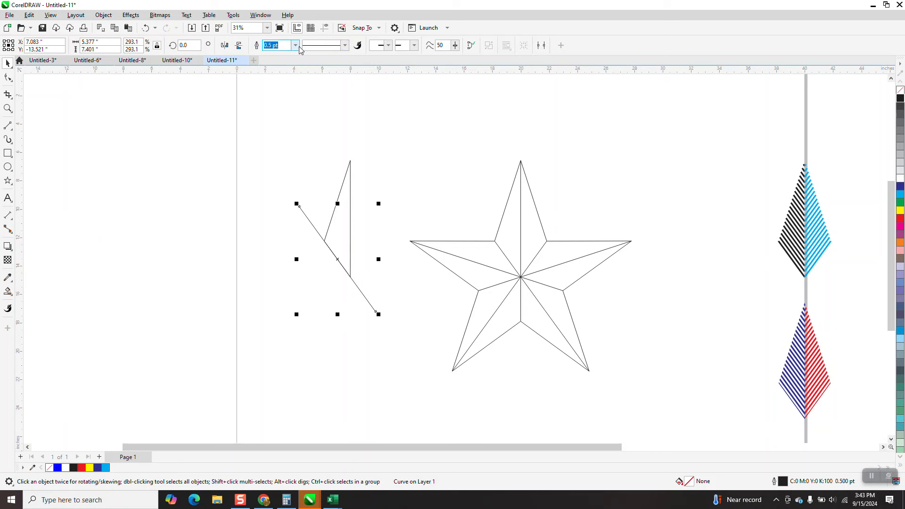
click(297, 46)
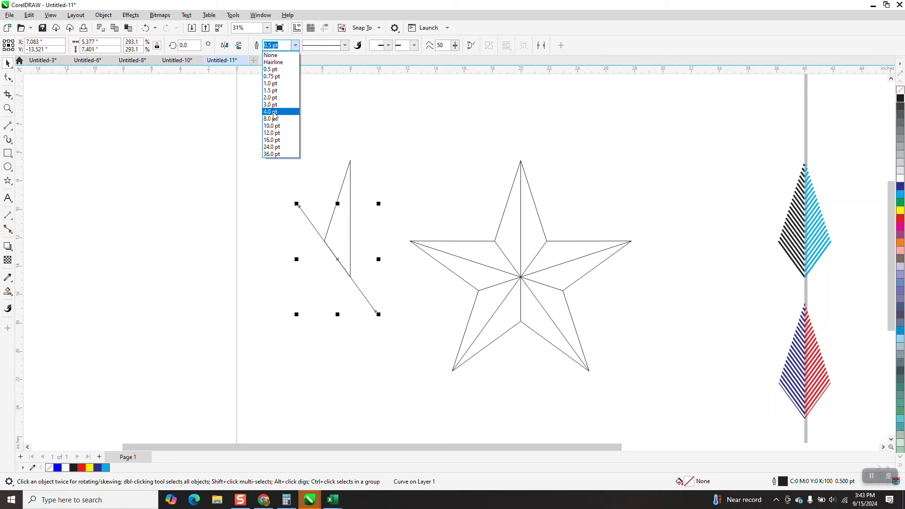
click(274, 119)
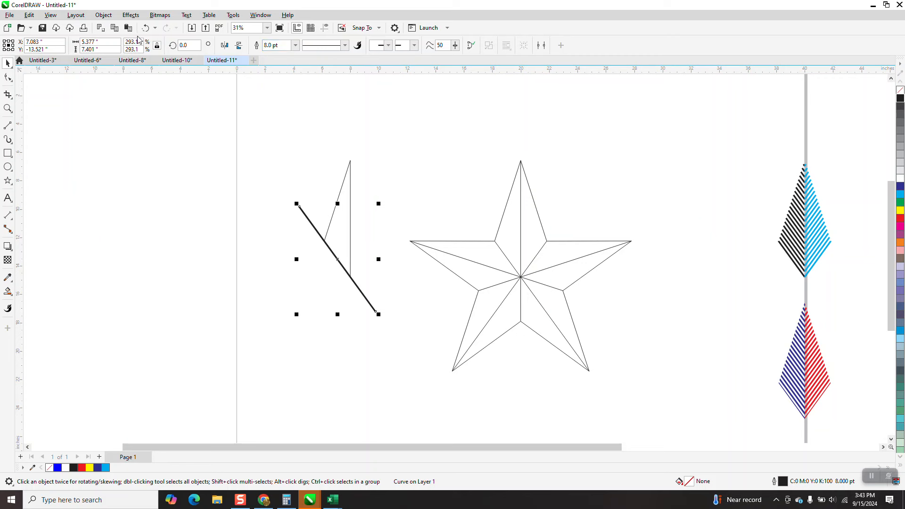
click(104, 15)
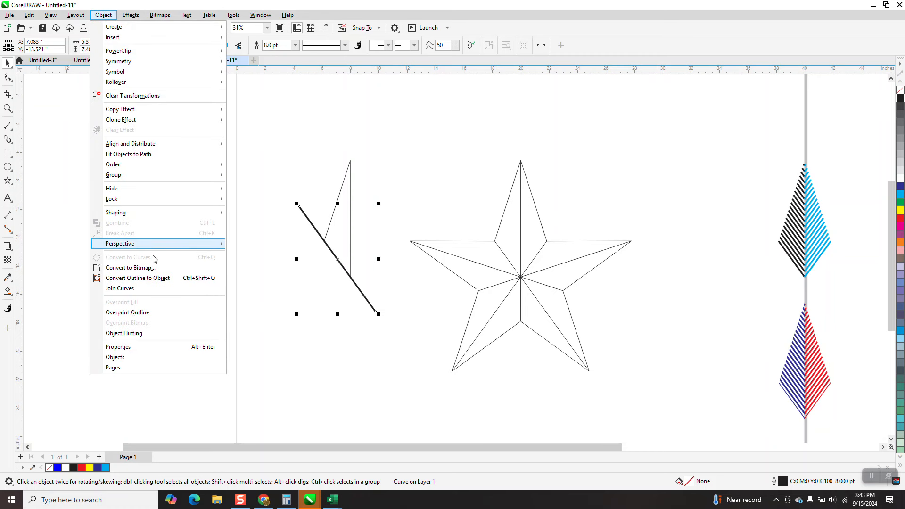
click(156, 278)
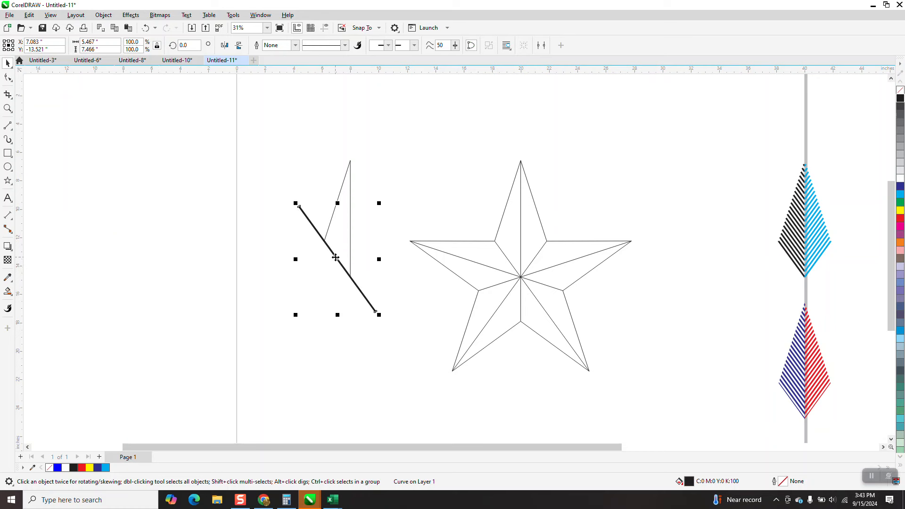
- Copy the thick diagonal bar to the shape's top tip and blend the two bars with 20 steps
drag(335, 257, 350, 161)
click(435, 147)
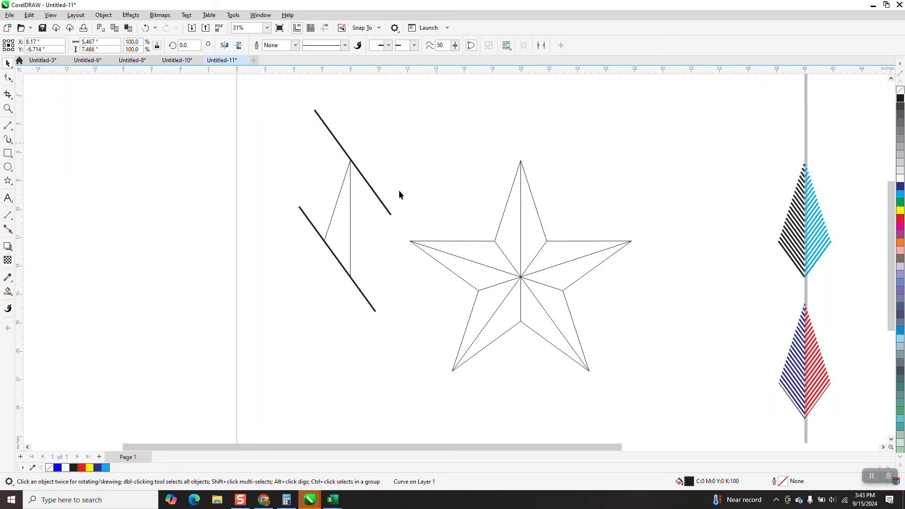
click(382, 204)
shift+click(365, 303)
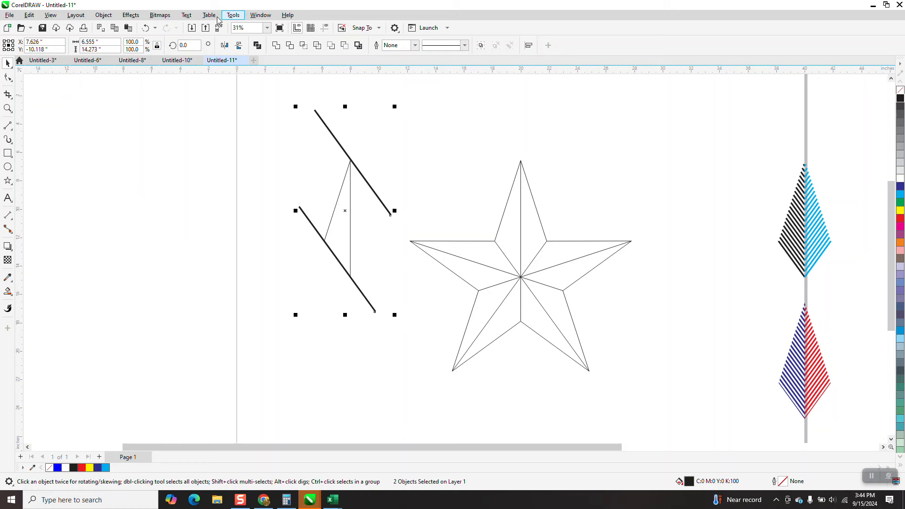
click(136, 18)
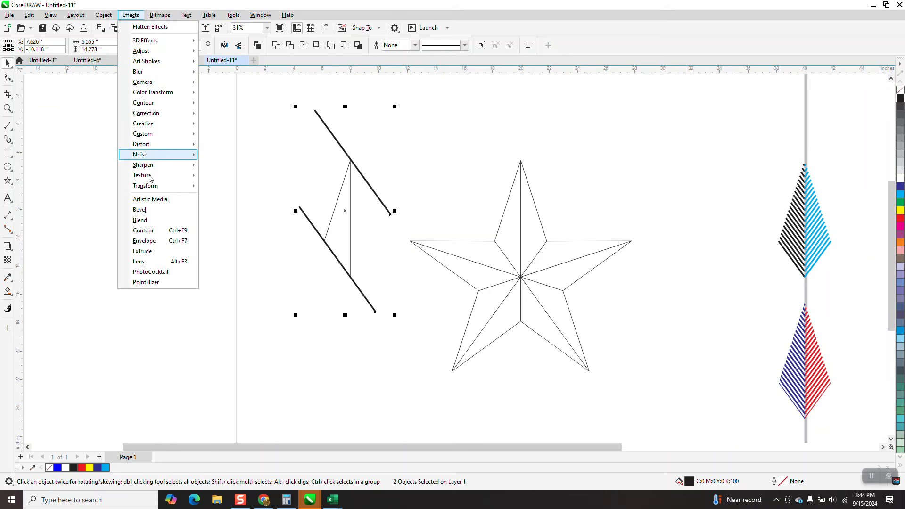
click(151, 220)
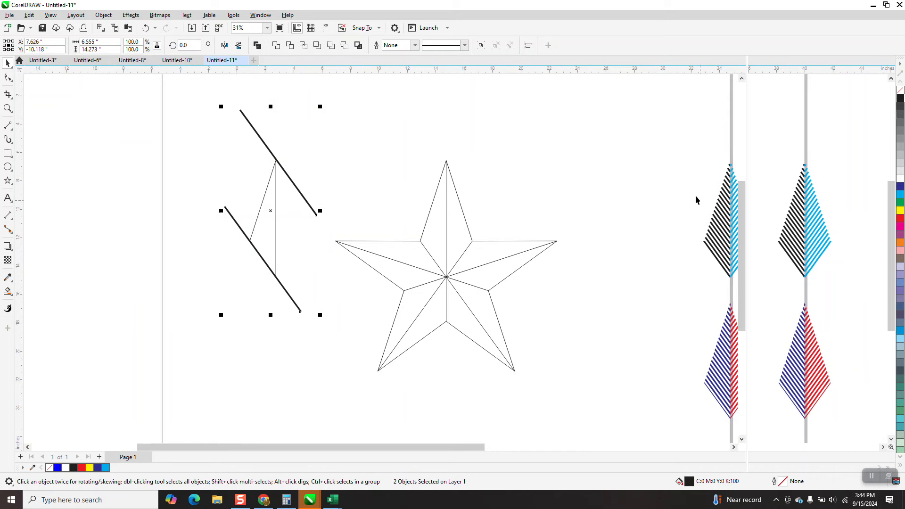
click(866, 254)
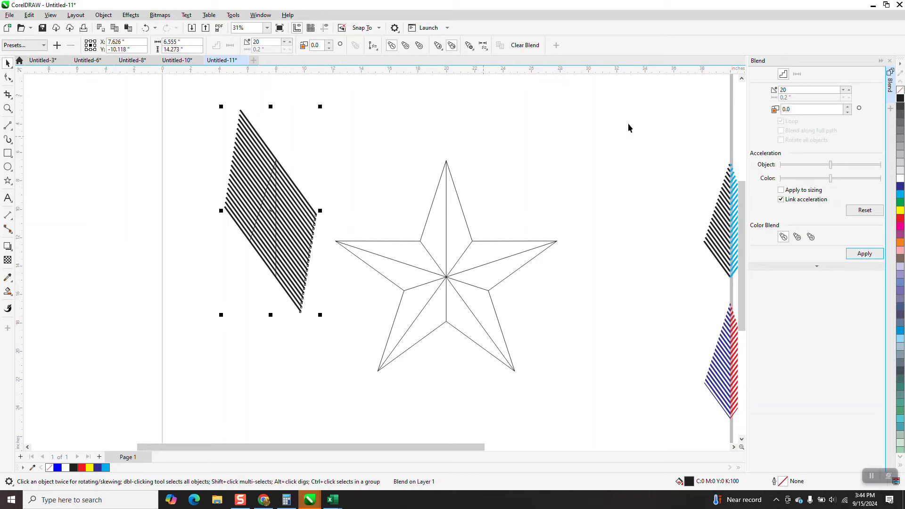
- Remove the blended bars' fill and give them a black outline
click(900, 91)
right_click(900, 98)
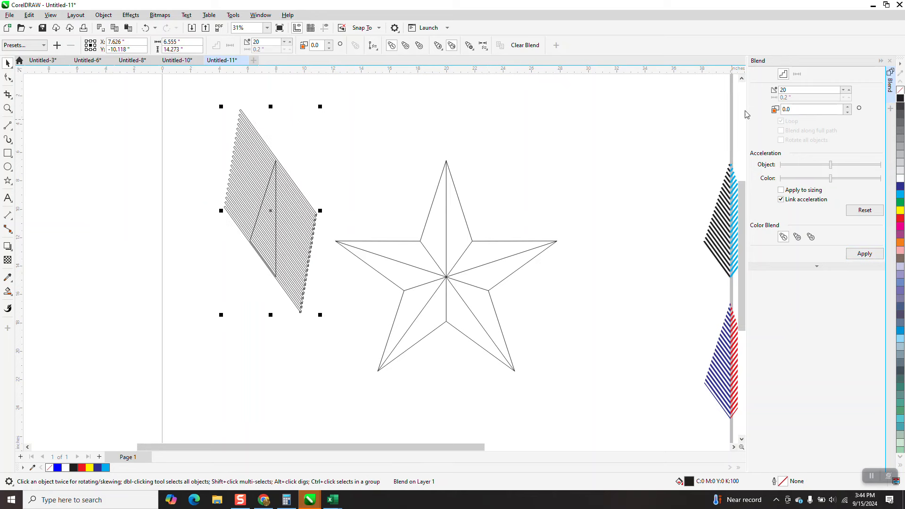
click(7, 109)
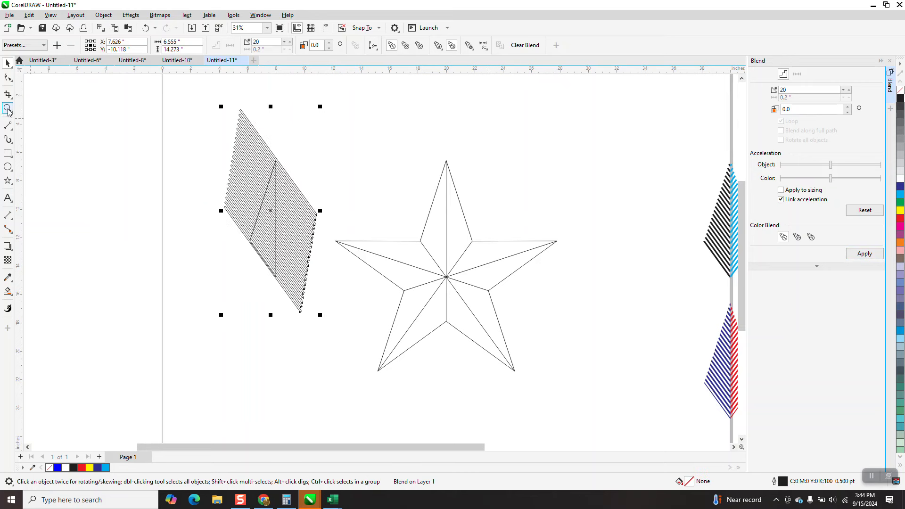
- Move the half-point outline 12 inches to the left, clear of the blended bars
drag(211, 137, 328, 280)
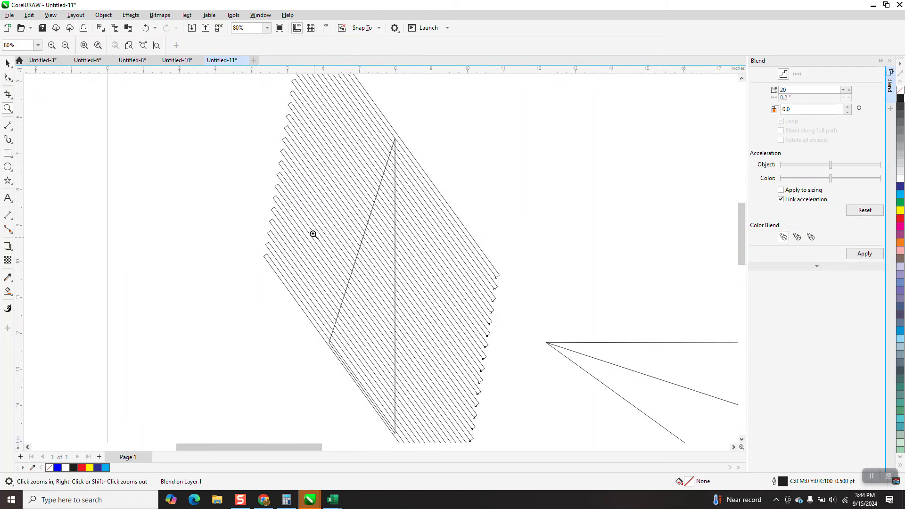
scroll(276, 169, down, 3)
click(7, 64)
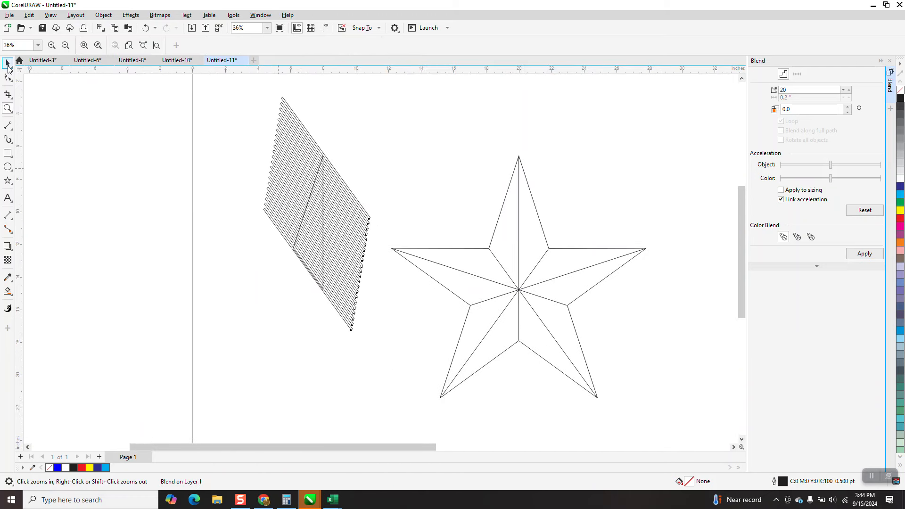
click(326, 162)
drag(347, 140, 281, 316)
scroll(281, 317, down, 1)
key(Left)
- Break the bar blend apart and group all the bars together
click(295, 244)
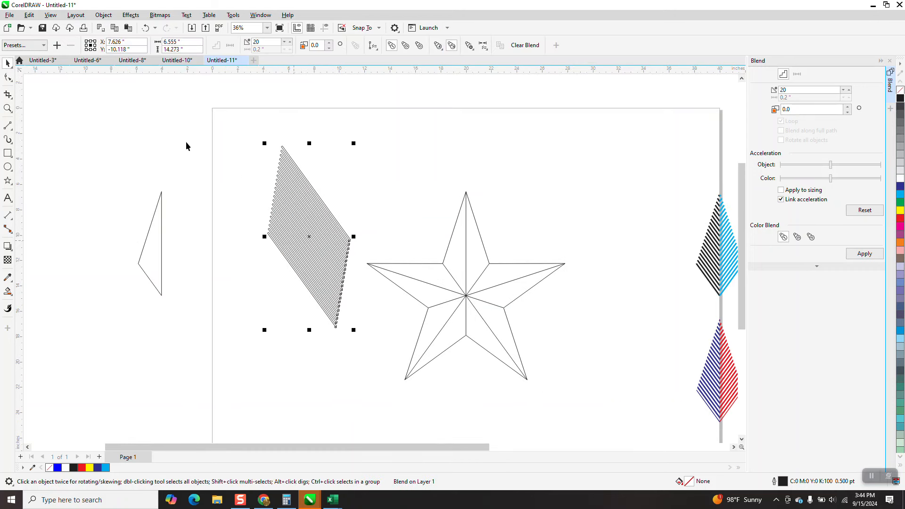
click(103, 14)
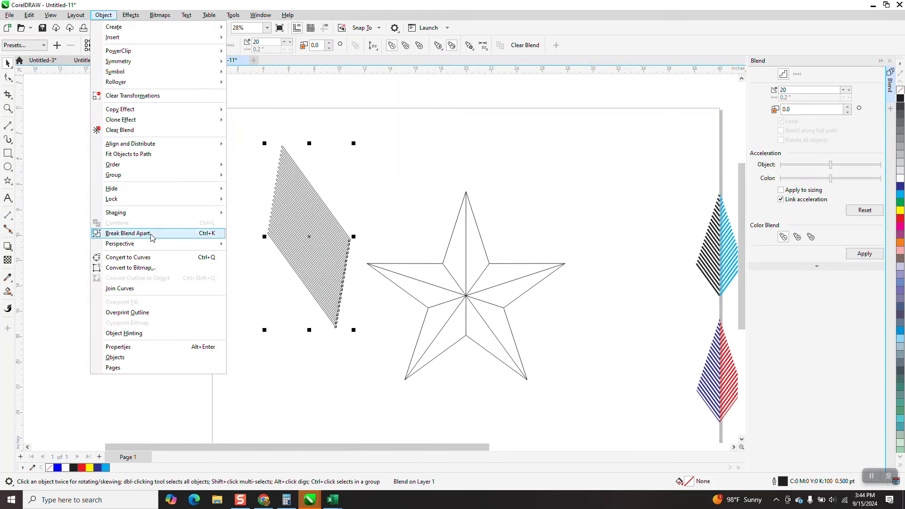
click(151, 234)
drag(255, 136, 367, 343)
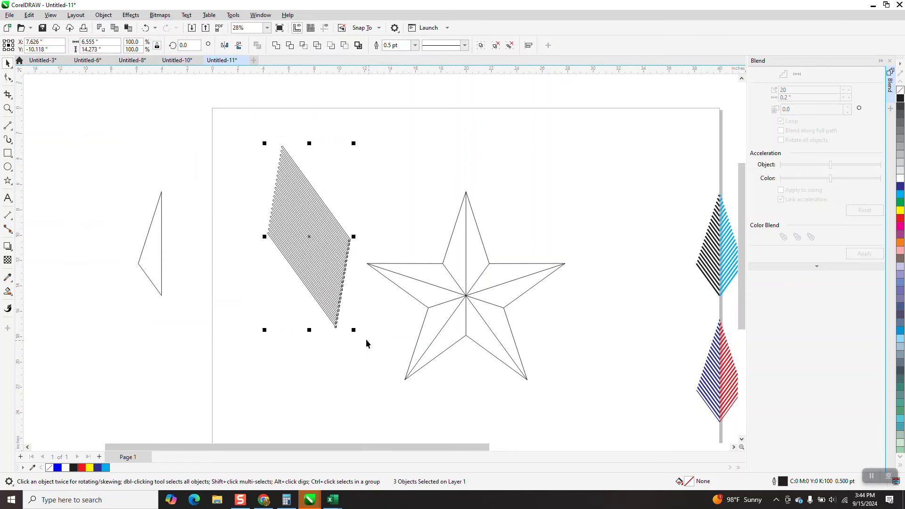
click(102, 16)
mouse_move(215, 181)
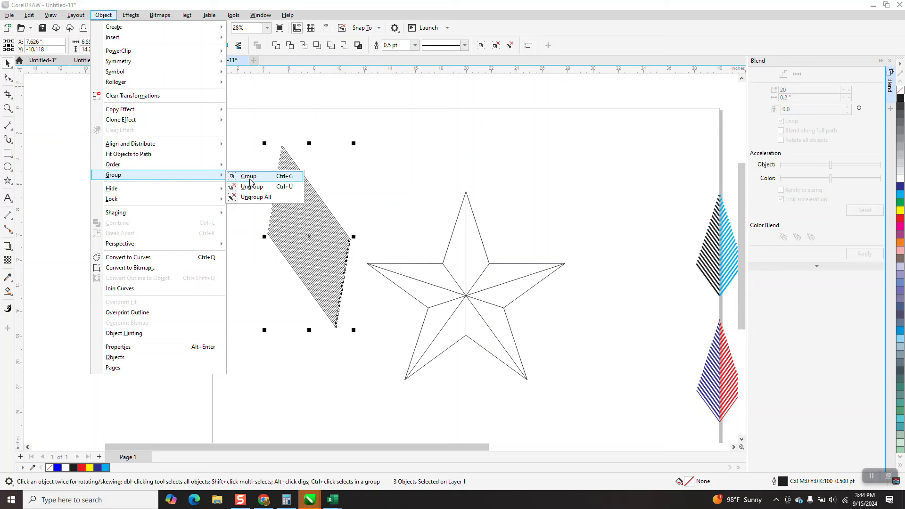
click(250, 182)
- Move the half-point outline 12 inches right, back onto the bars, and intersect it with the bar group
click(160, 236)
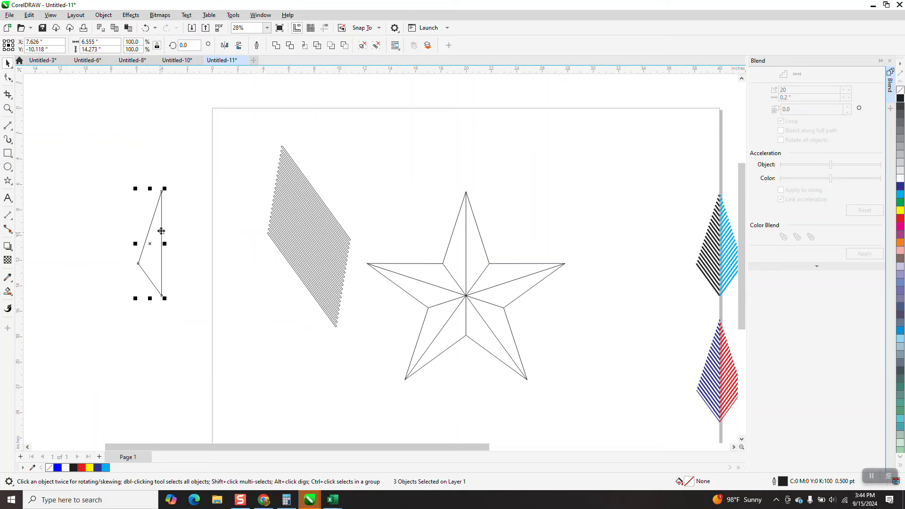
drag(160, 236, 313, 236)
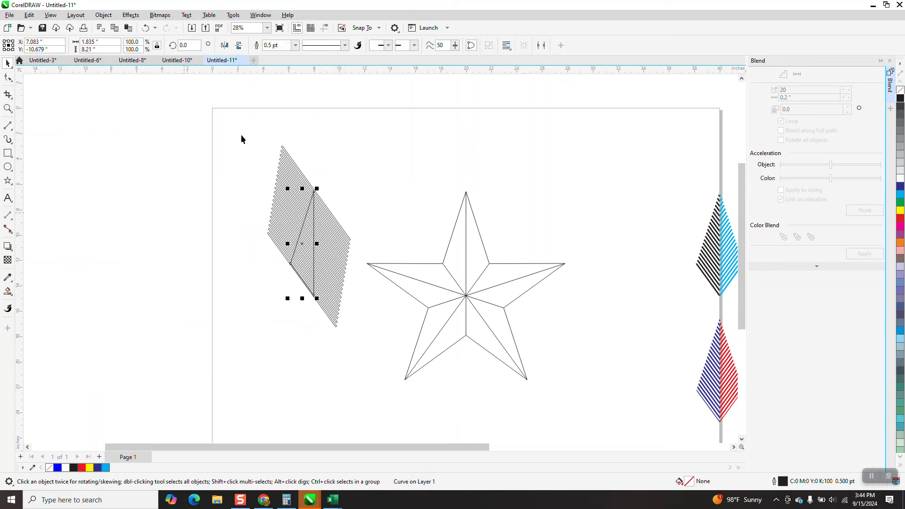
drag(244, 126, 343, 291)
drag(359, 332, 361, 347)
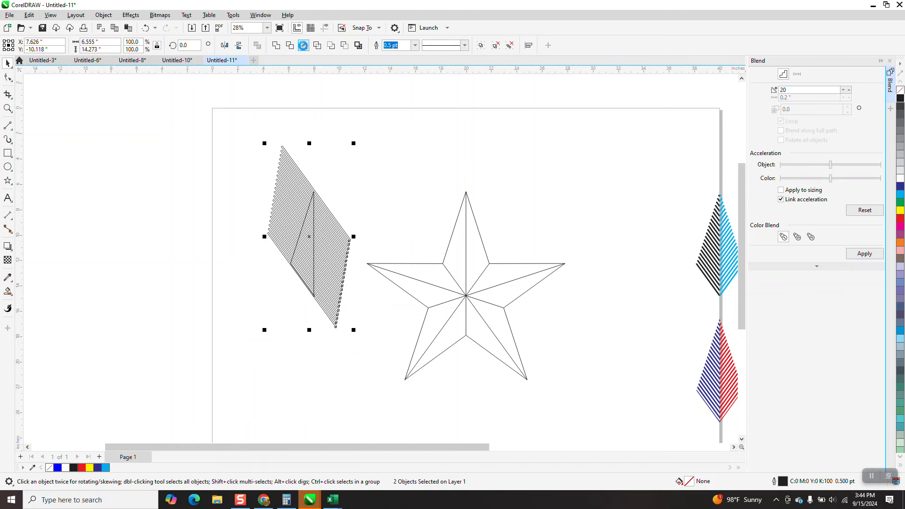
click(303, 44)
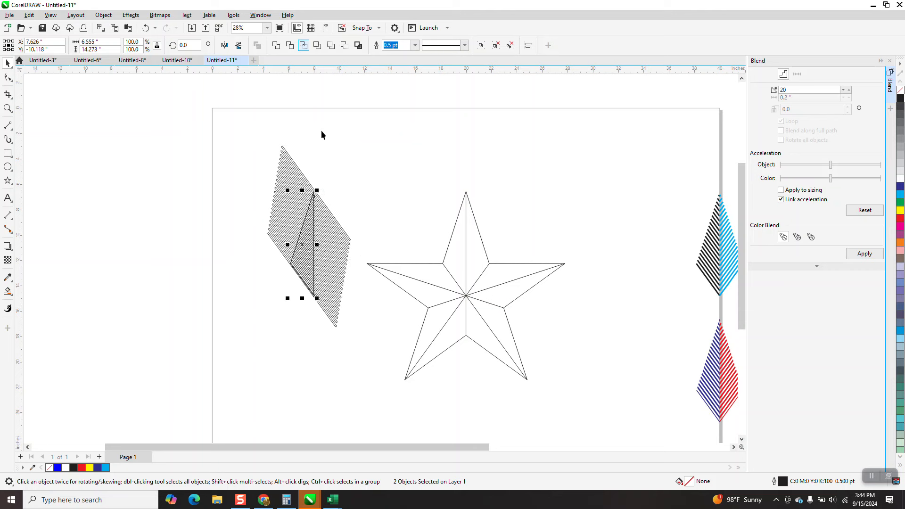
- Move the intersected stripes onto the left half of the star's top point
click(8, 107)
drag(117, 188, 202, 244)
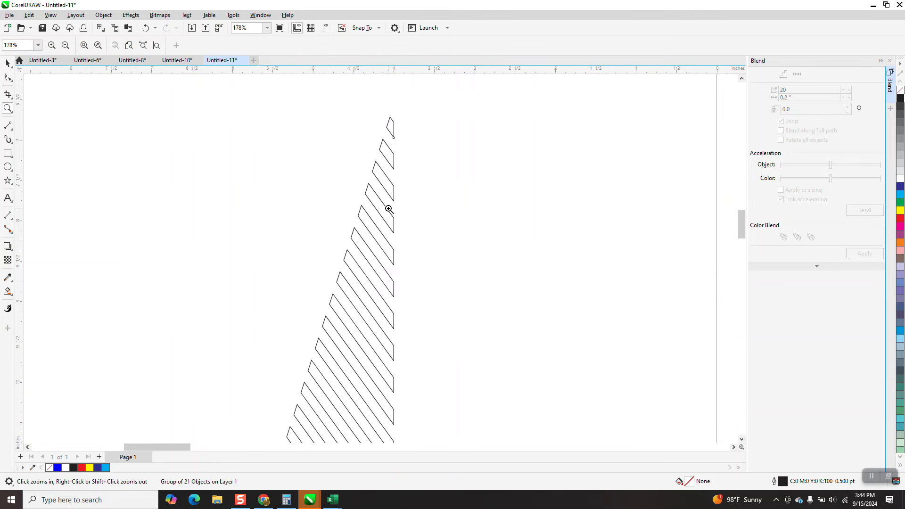
right_click(383, 173)
right_click(382, 174)
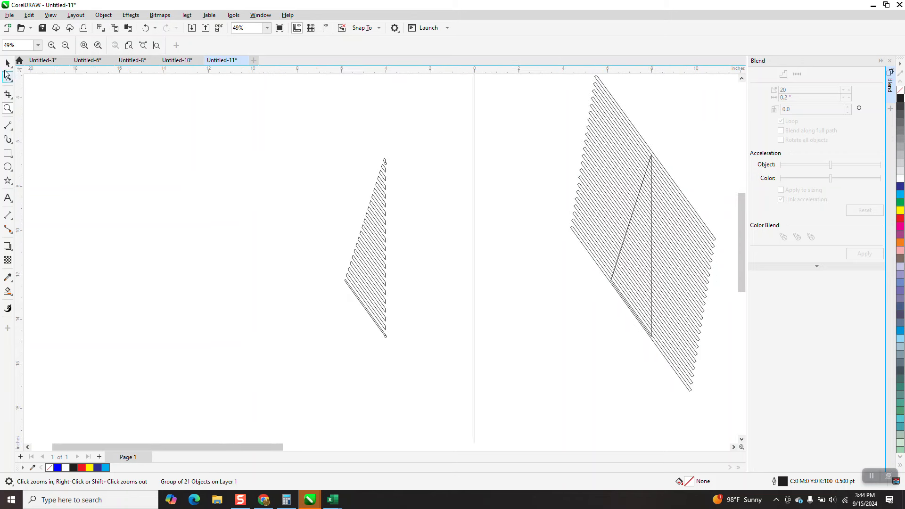
click(8, 63)
scroll(251, 158, down, 2)
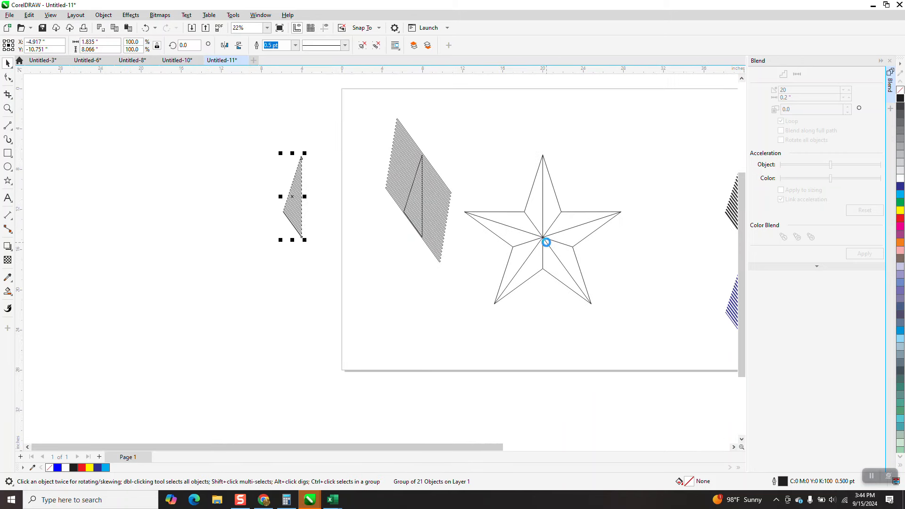
drag(545, 242, 546, 242)
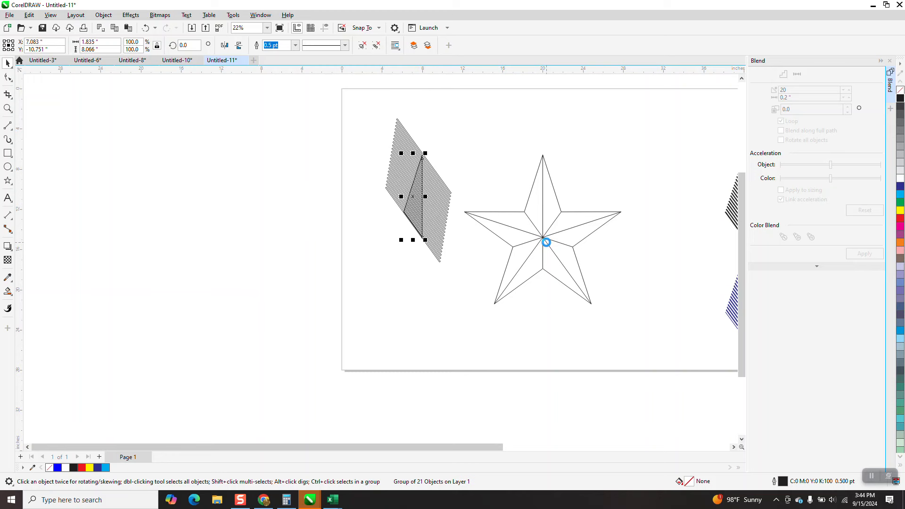
click(7, 108)
drag(500, 142, 627, 278)
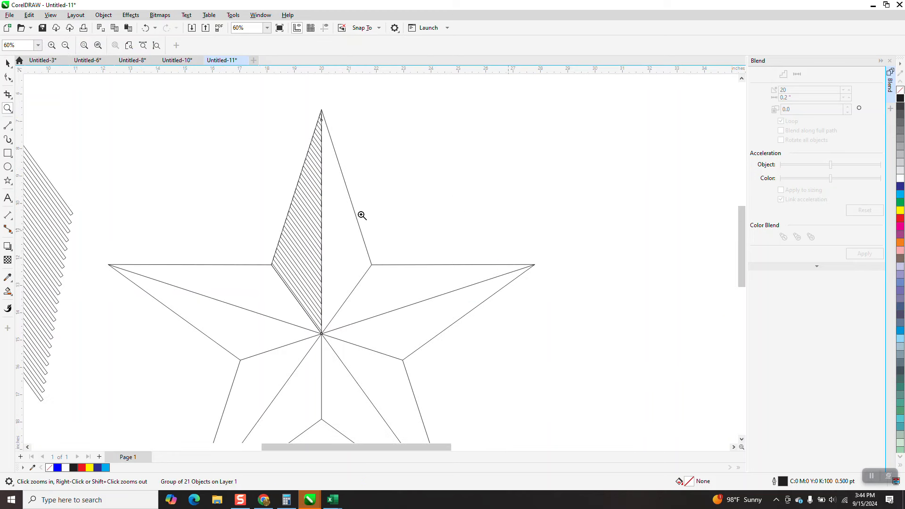
- Mirror a copy of the stripes onto the right half of the star's top point
key(space)
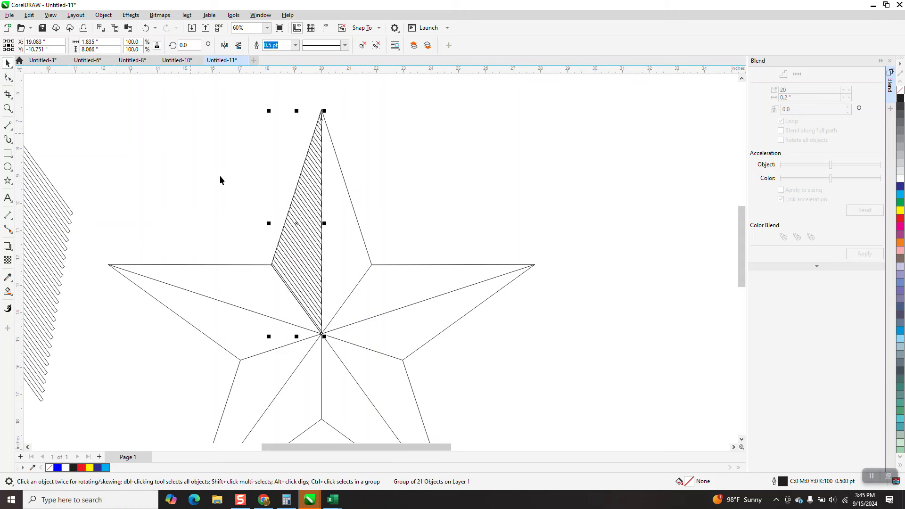
drag(266, 224, 375, 214)
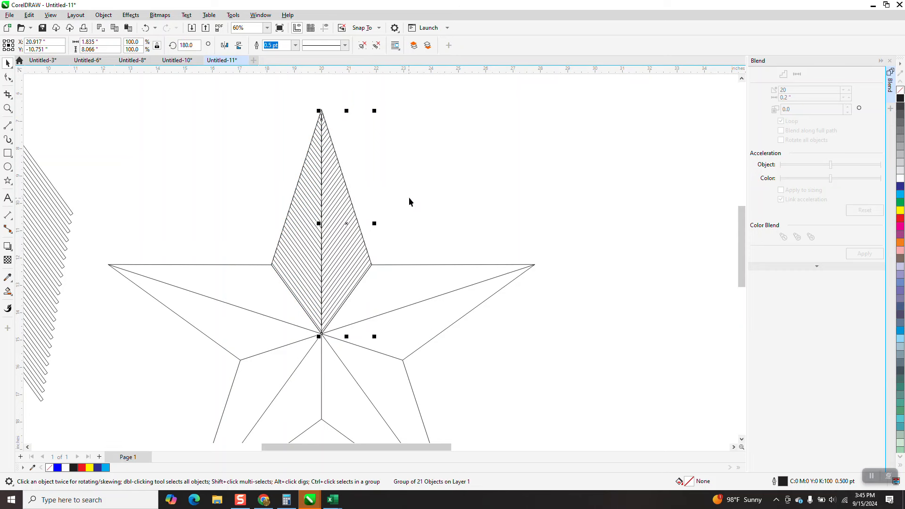
click(408, 198)
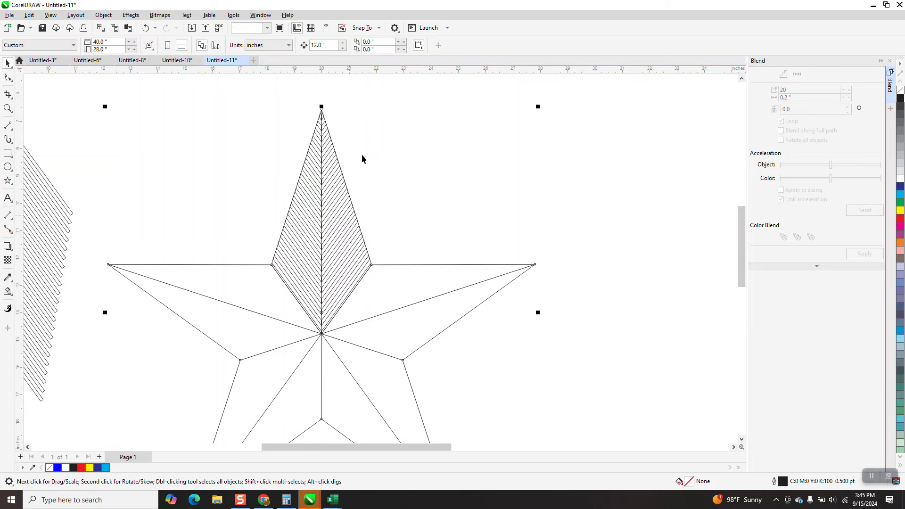
- Fill the top point's right-half stripes with red and remove their outline
drag(376, 95, 317, 346)
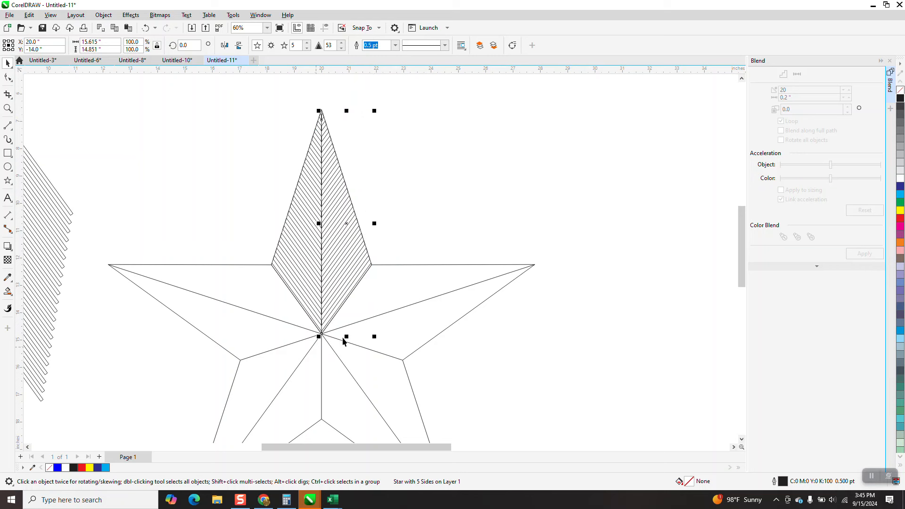
click(899, 220)
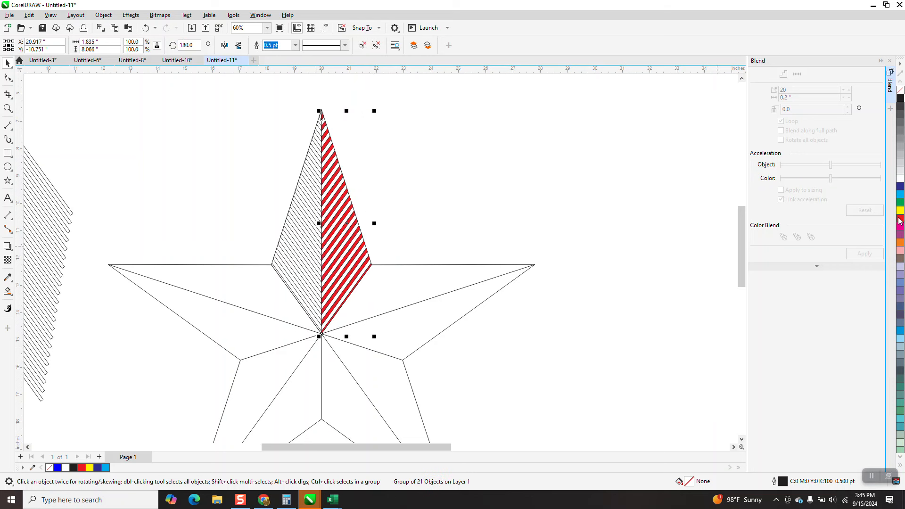
right_click(899, 90)
- Fill the left-half stripes with blue and no outline, and group them with the red stripes
click(304, 190)
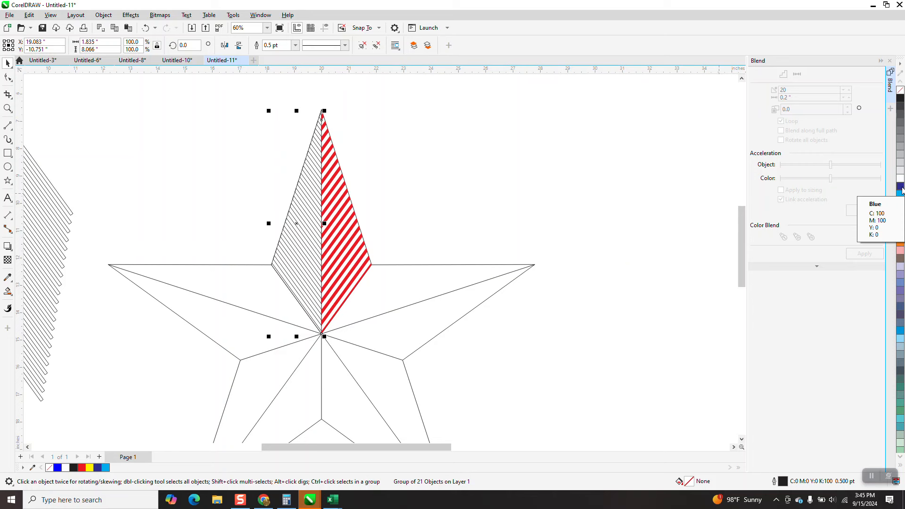
click(900, 188)
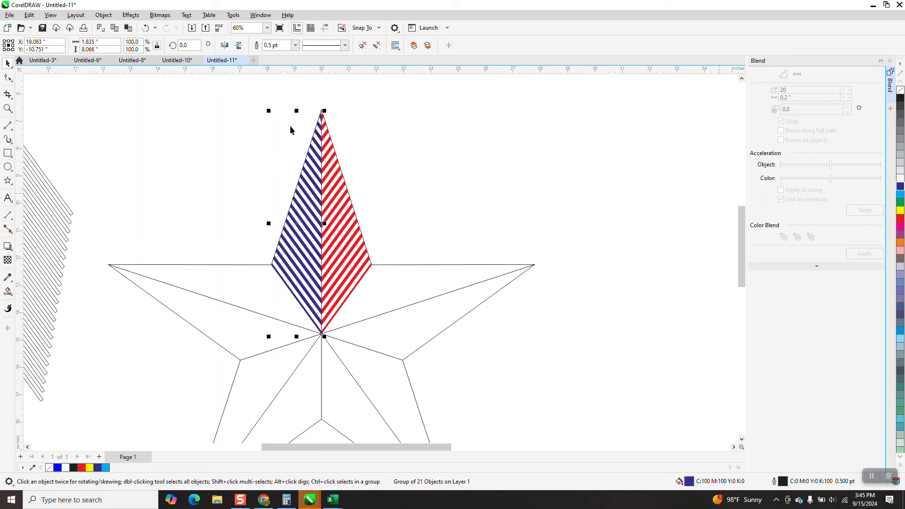
drag(252, 87, 394, 344)
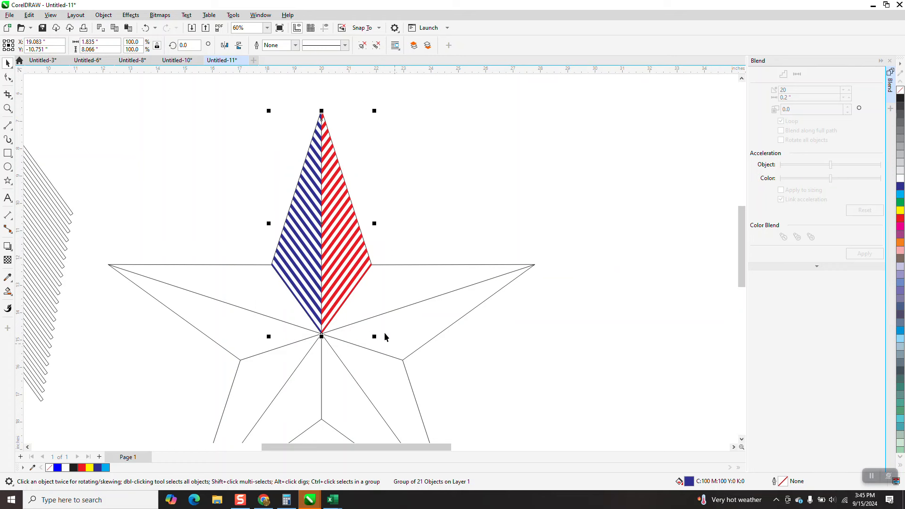
key(ctrl+g)
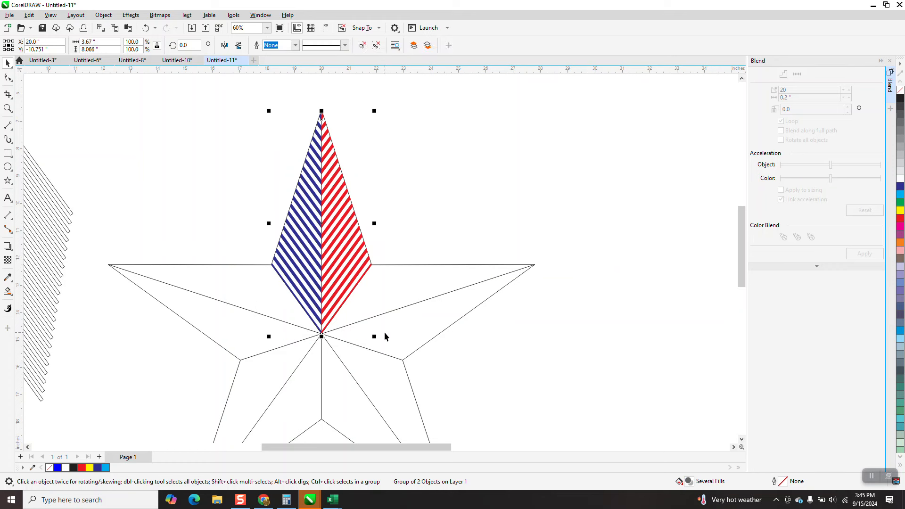
- Place the striped point's rotation centre at the centre of the star
click(343, 278)
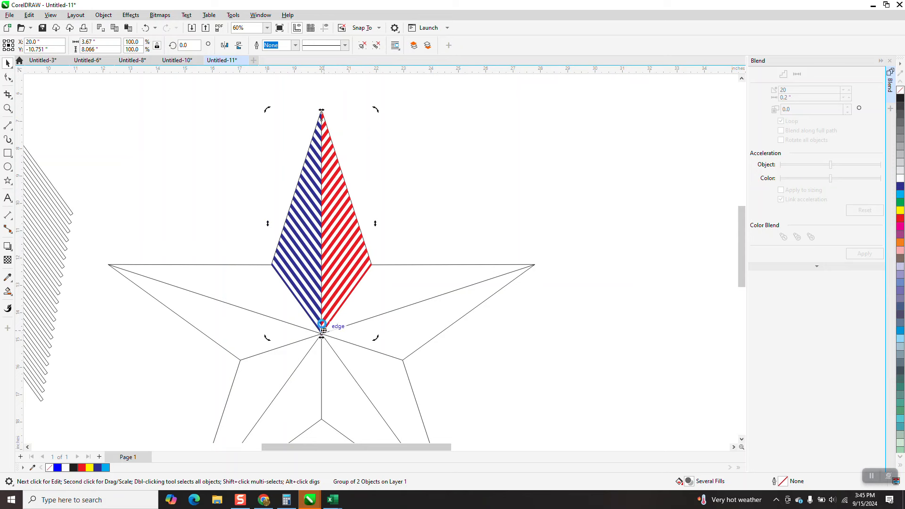
click(7, 108)
drag(218, 193, 458, 375)
key(space)
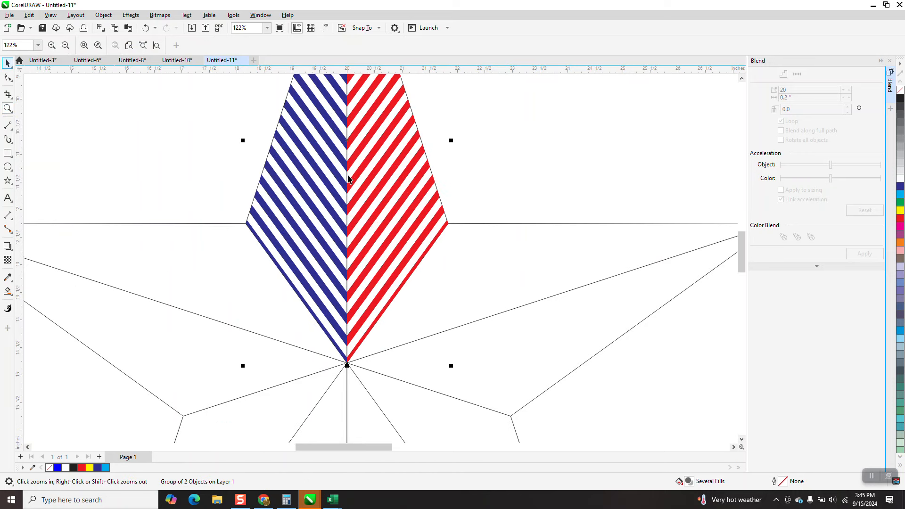
click(349, 176)
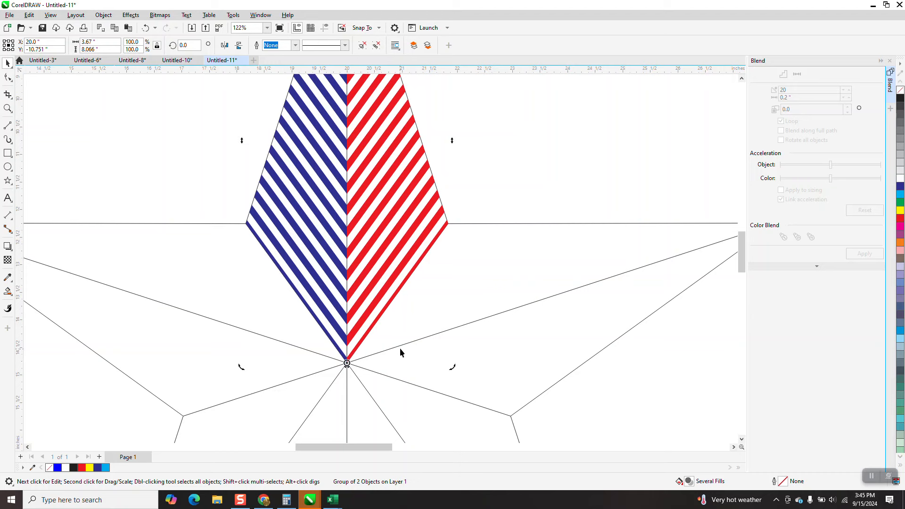
- Rotate a copy of the striped point by 60° about the star's centre
scroll(247, 282, down, 3)
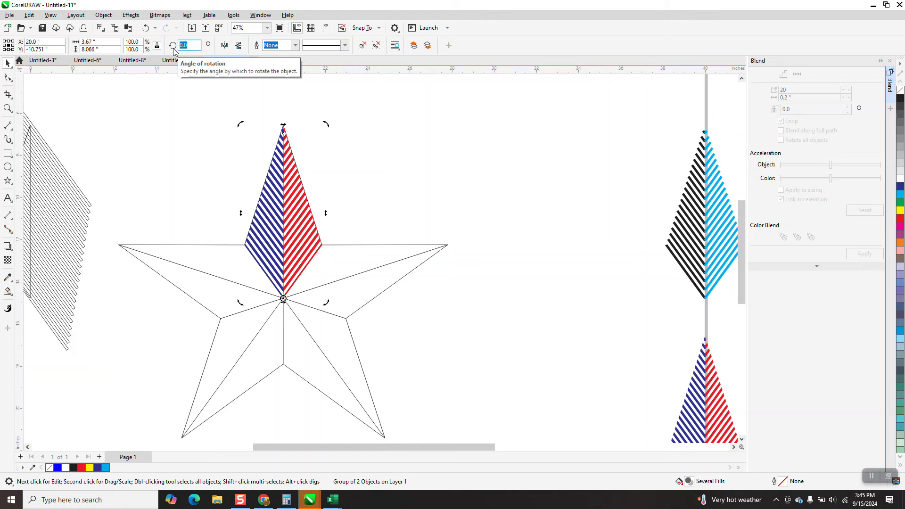
text(60)
key(Return)
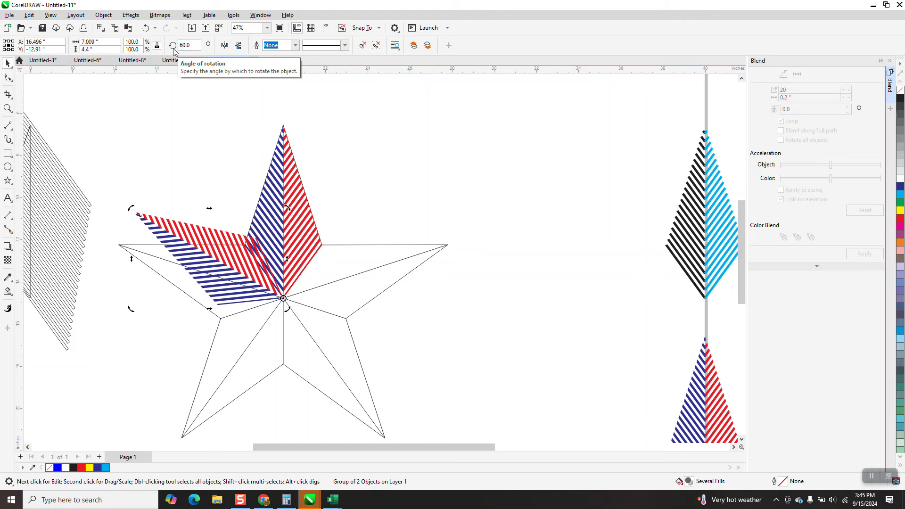
- Set the copied striped point's rotation angle to 72°
double_click(181, 45)
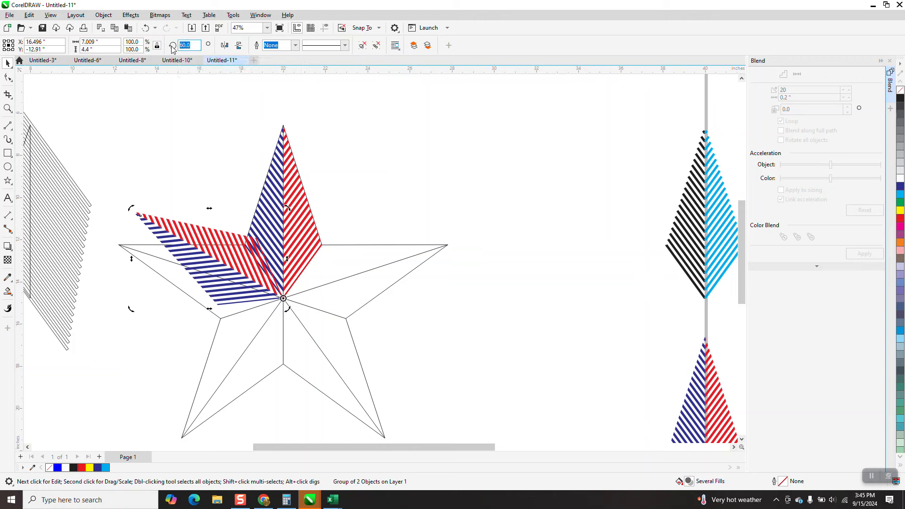
text(72)
key(Return)
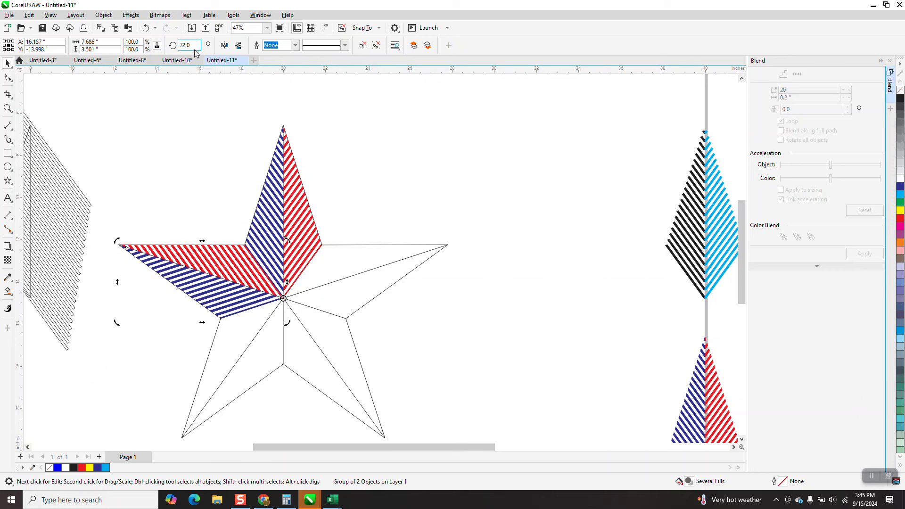
- Add a copy of the striped point rotated to 144° and repeat the rotated duplication around the star's remaining points
drag(193, 49, 148, 48)
text(14)
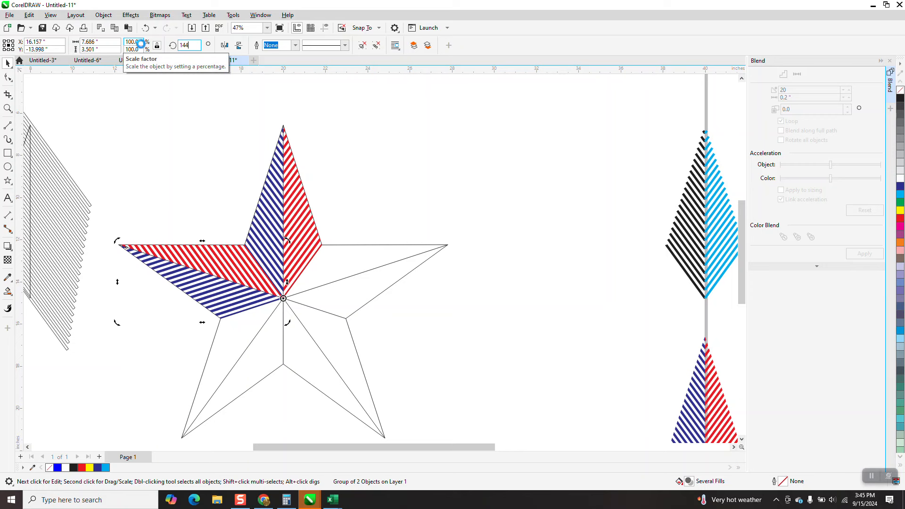
text(4)
key(Return)
key(ctrl+d)
key(ctrl+d)
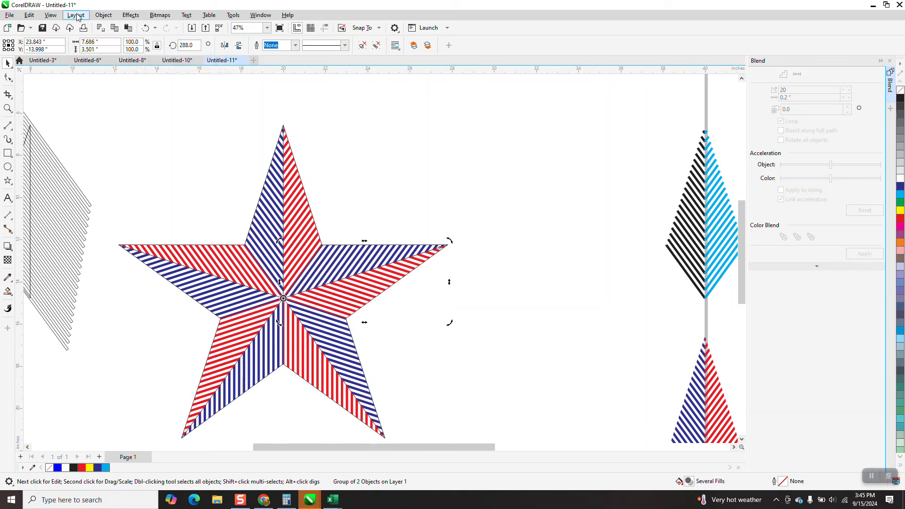
- Move the striped point on the star's right arm 12 inches right and the star outline 12 inches up
key(shift+Right)
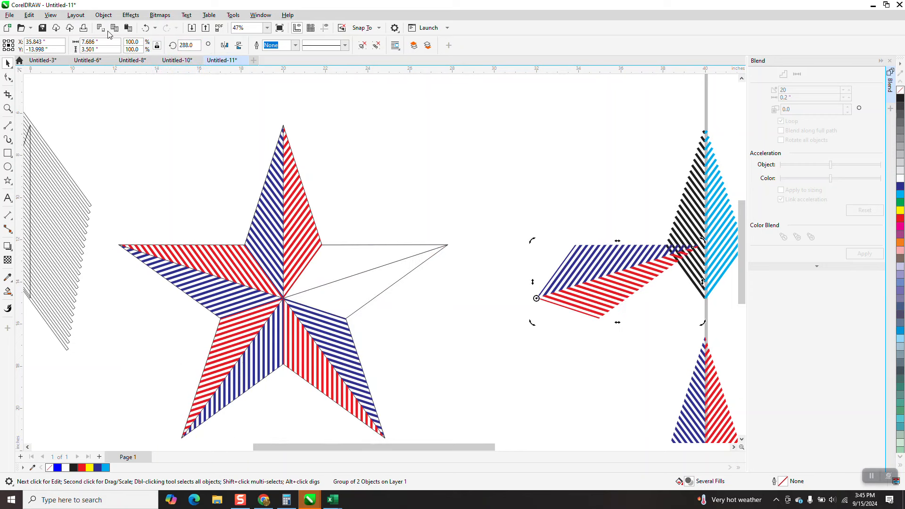
click(363, 270)
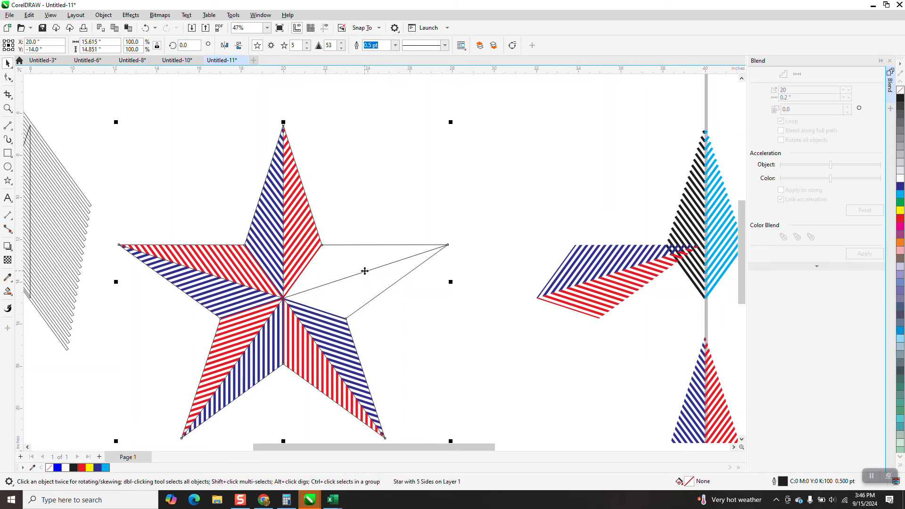
key(Page_Down)
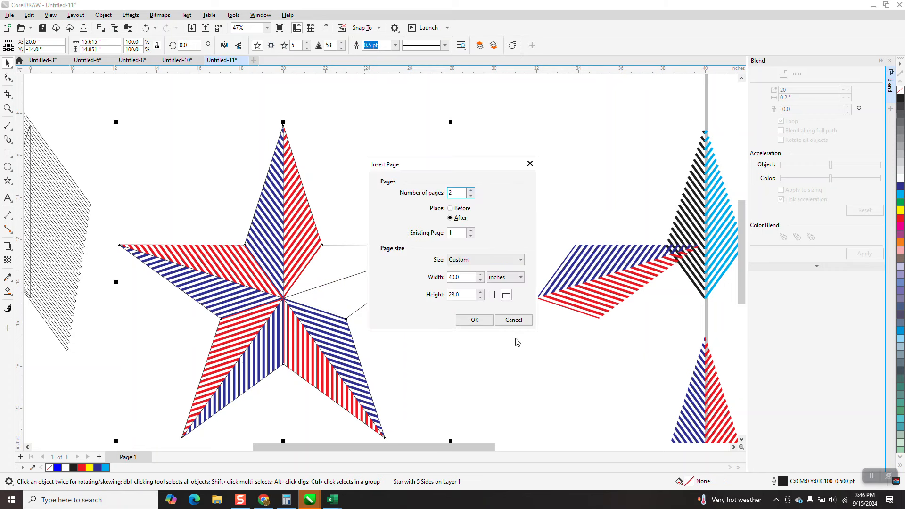
click(513, 320)
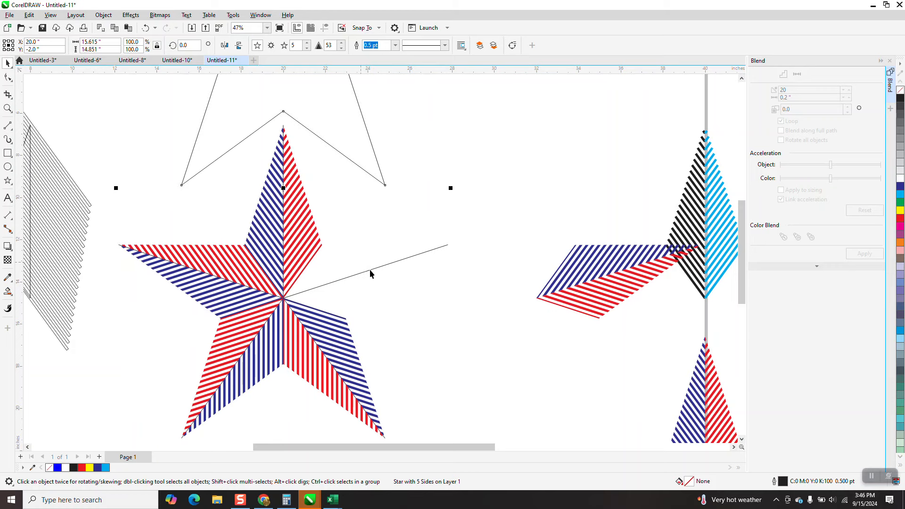
- Move the diagonal guide line through the emptied right arm 12 inches up and delete it
scroll(387, 288, down, 3)
click(408, 280)
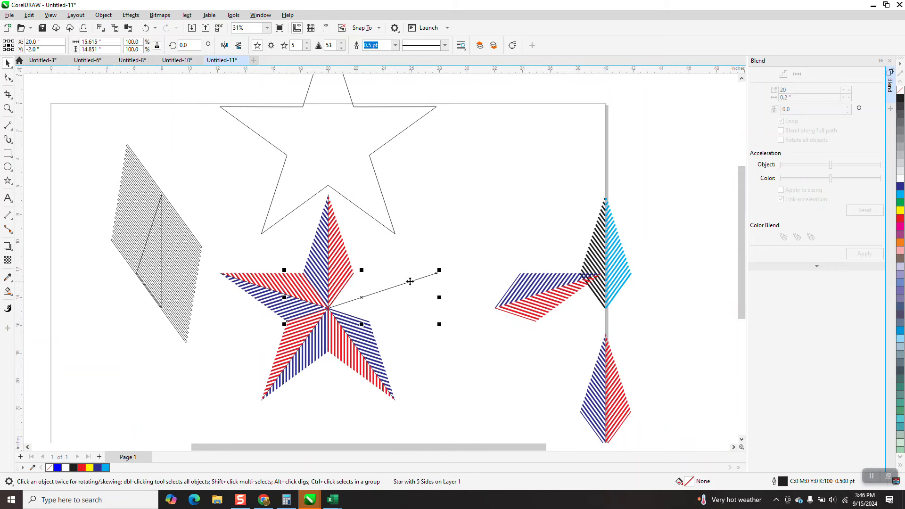
key(Up)
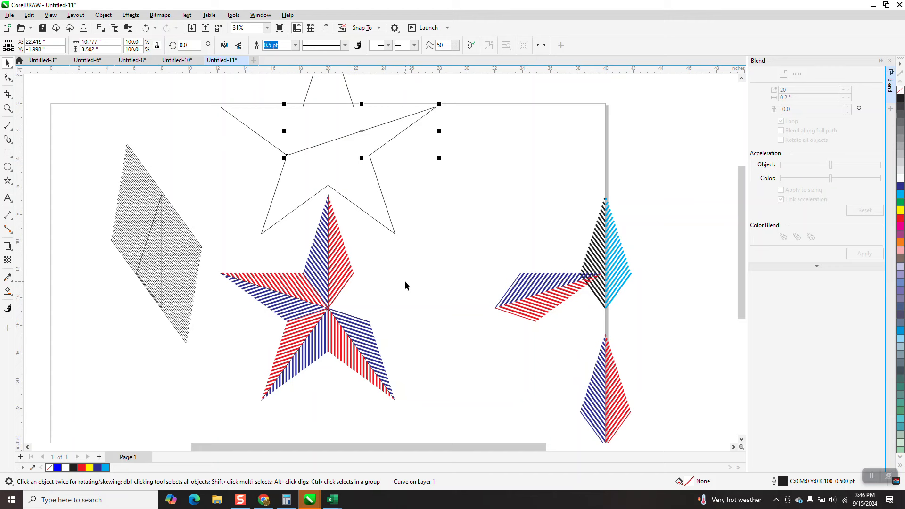
click(405, 281)
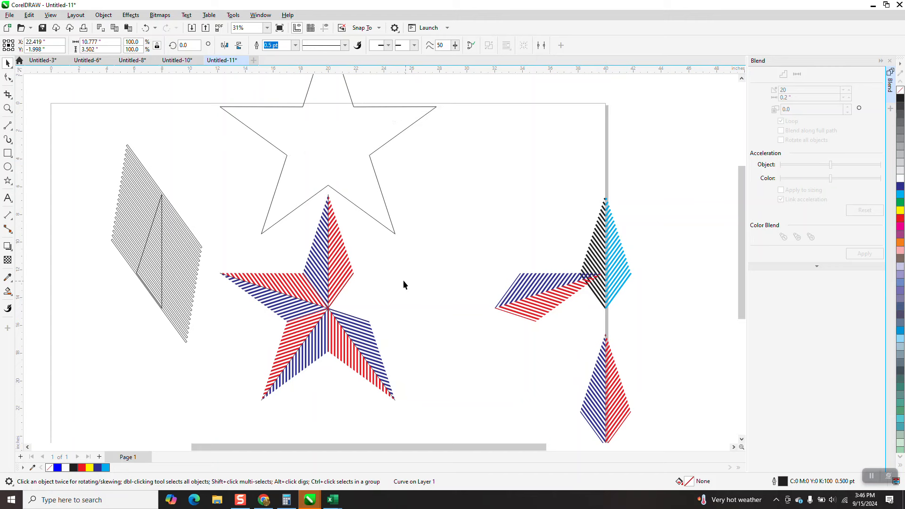
- Move the four remaining striped points 12 inches right, clear of the guide lines
click(345, 266)
key(Right)
click(304, 290)
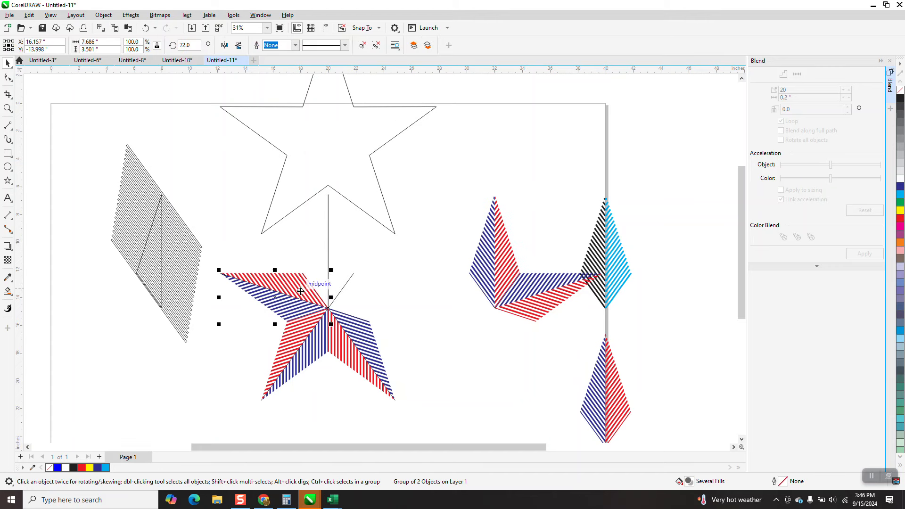
key(Right)
click(313, 336)
key(Right)
click(344, 341)
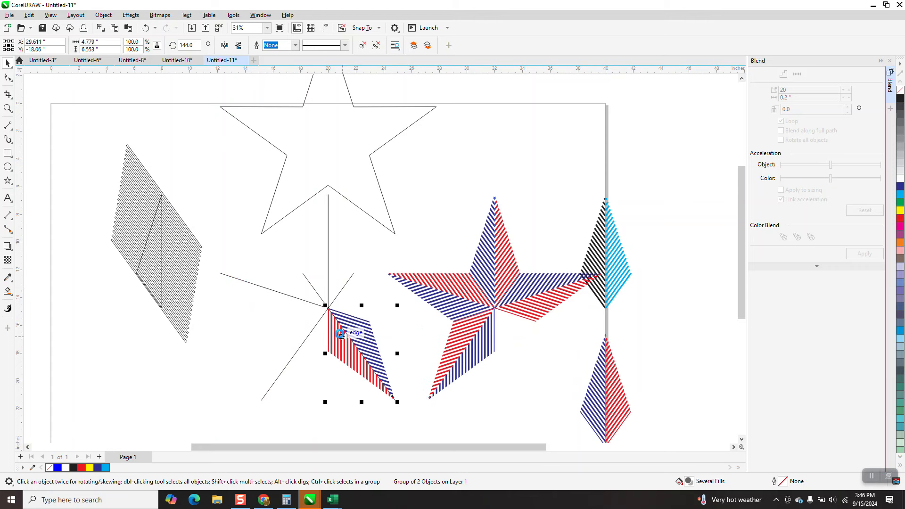
key(Right)
- Delete the leftover guide lines, including the vertical one, from the star's original position
drag(214, 202, 406, 414)
key(Delete)
click(391, 394)
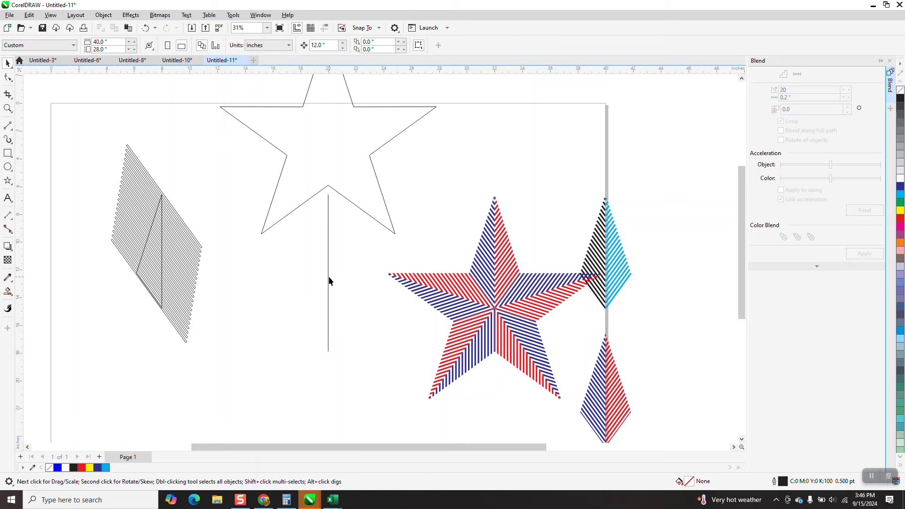
click(328, 277)
key(Delete)
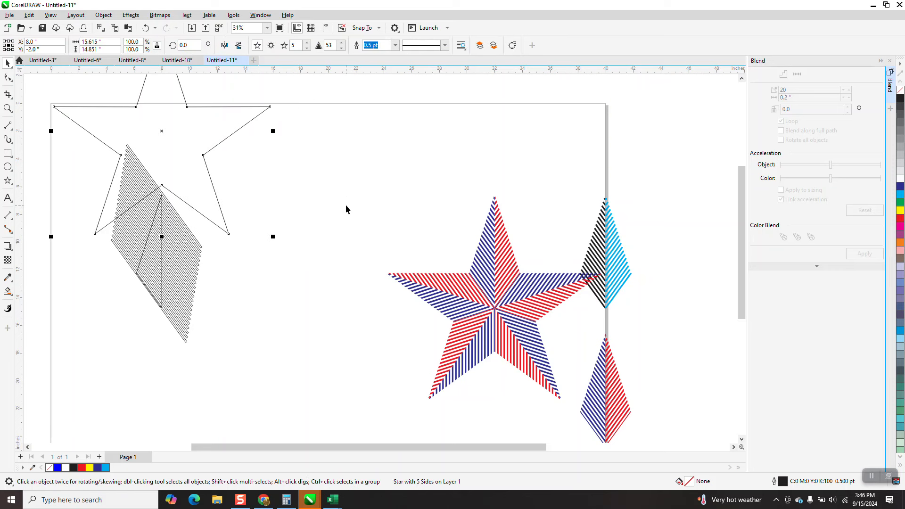
- Return the star outline to X 20, Y -14 inches with a white fill and shift the striped points 12 inches left onto it
key(Down)
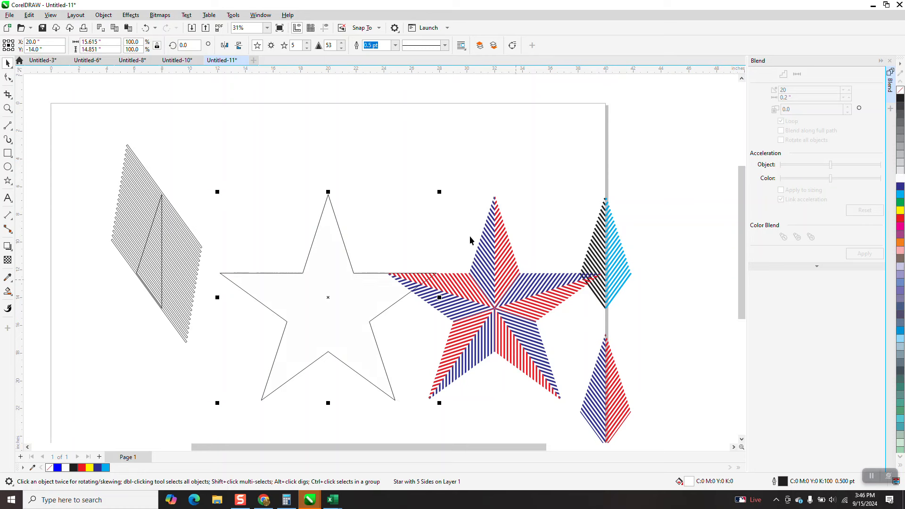
drag(373, 188, 608, 420)
key(Left)
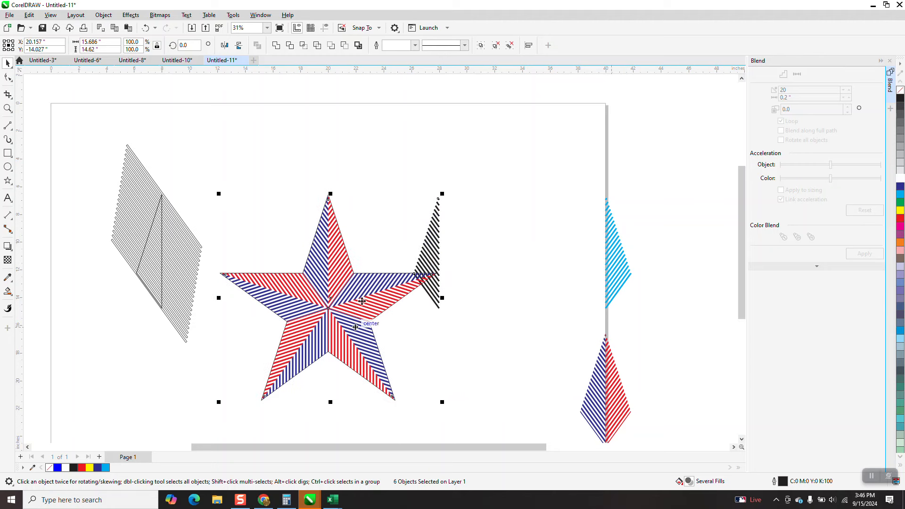
- Delete the stray black stripes over the star's right arm and the line construction beside the left arm
drag(491, 325, 492, 326)
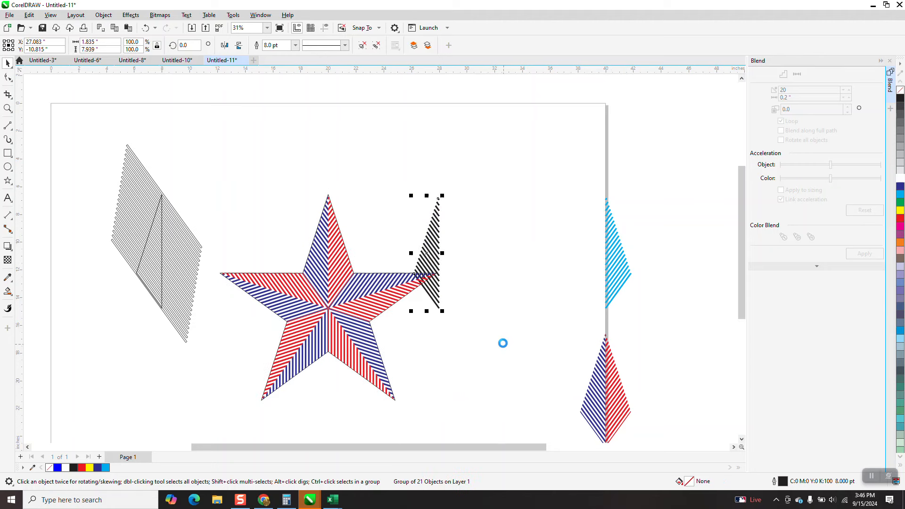
key(Delete)
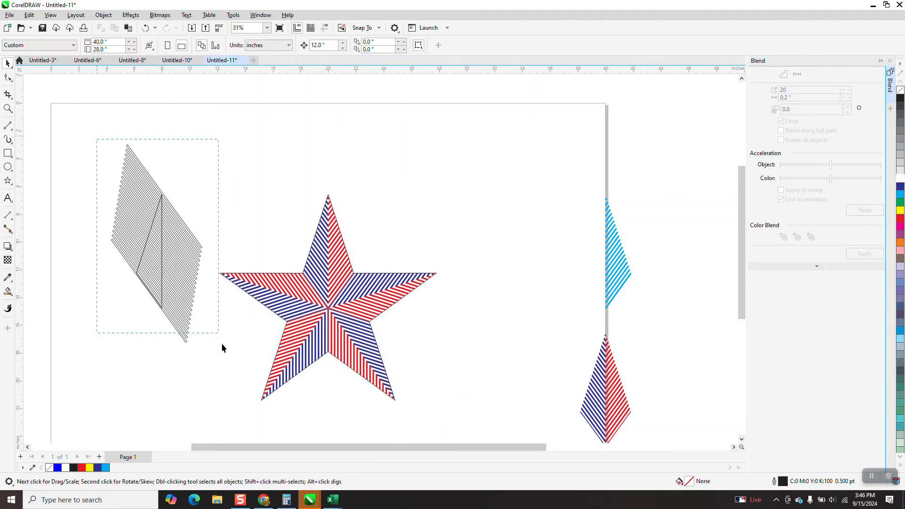
drag(222, 348, 228, 368)
key(Delete)
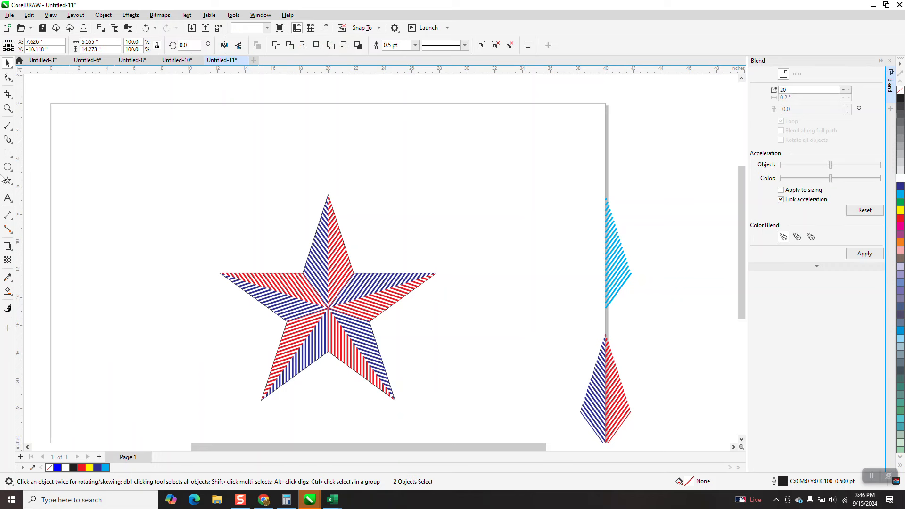
- Draw a black-filled rectangle about 20.7 by 17.1 inches around the star and send it to the back of the page
drag(179, 184, 466, 420)
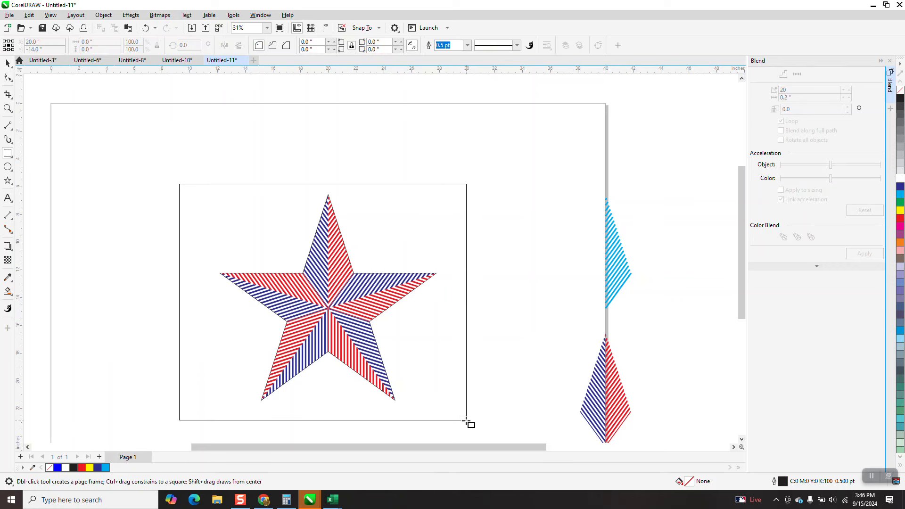
click(899, 98)
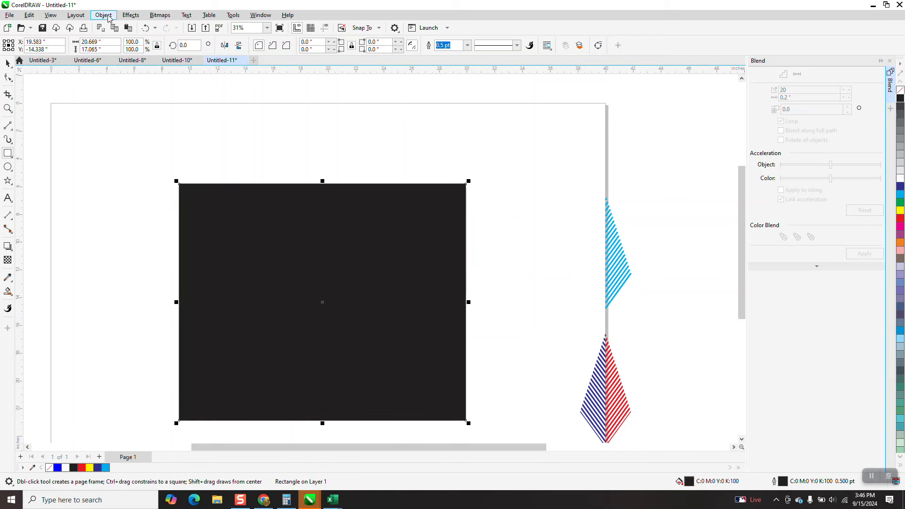
click(103, 15)
mouse_move(188, 164)
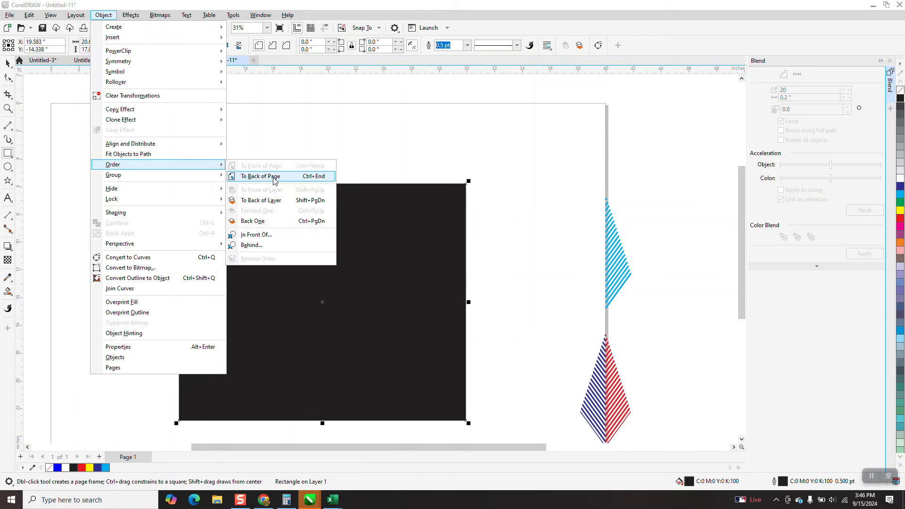
click(276, 177)
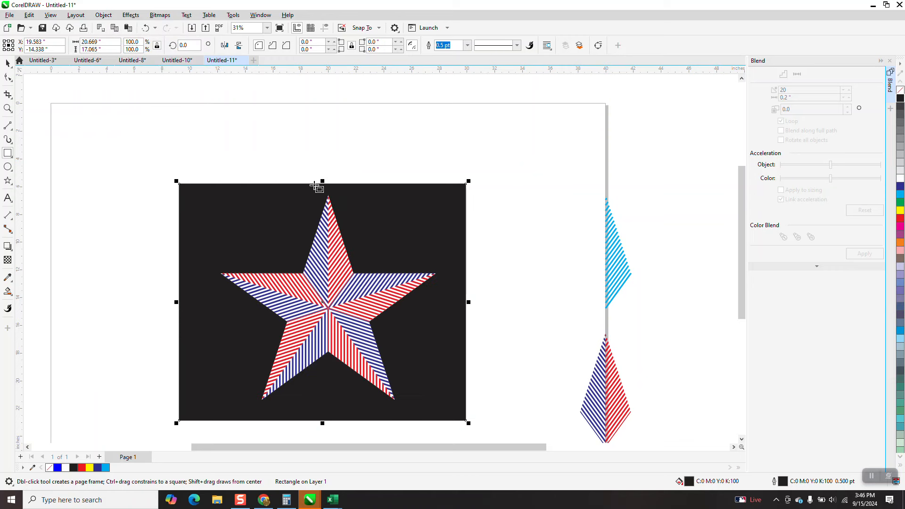
- Examine up close how the red and blue stripes meet at the star's centre
click(7, 108)
drag(312, 193, 382, 344)
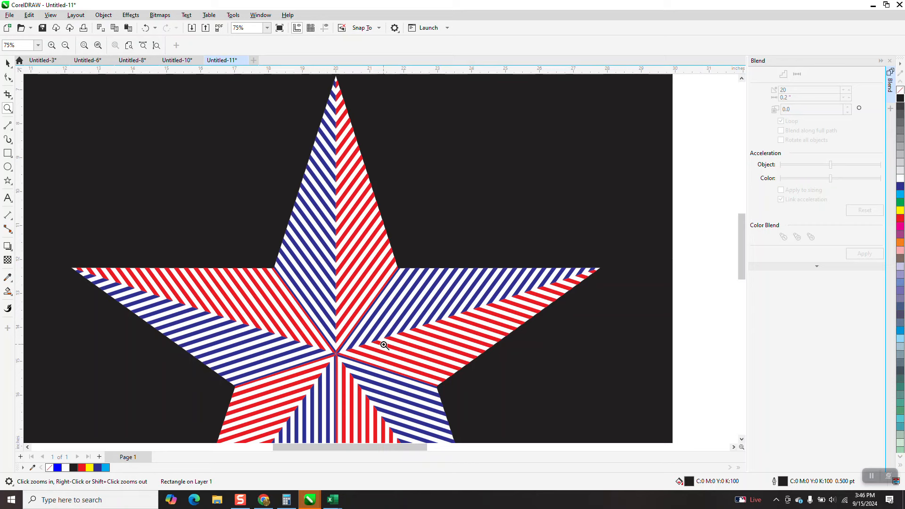
drag(302, 325, 427, 398)
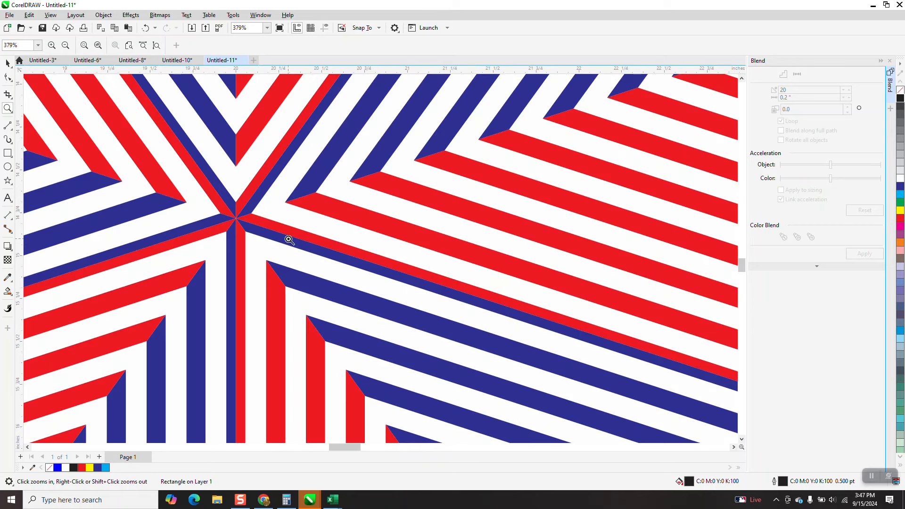
scroll(285, 239, down, 5)
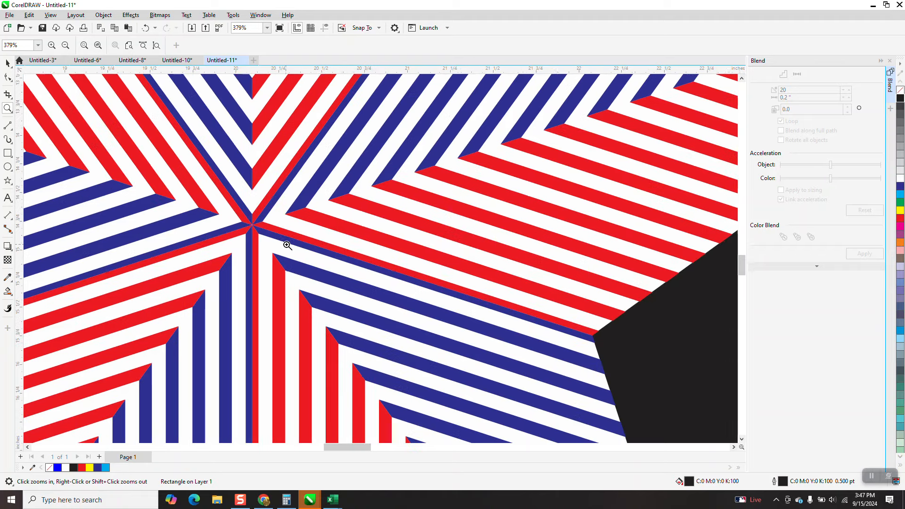
scroll(286, 250, down, 4)
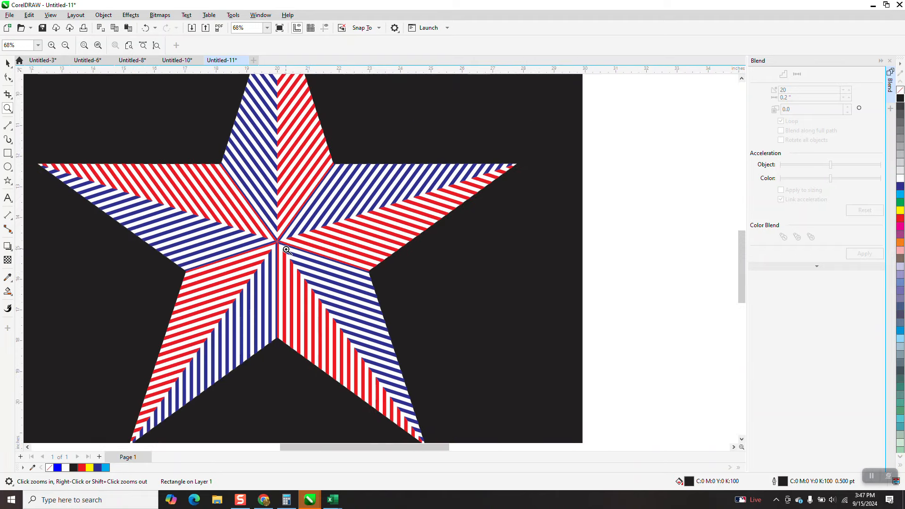